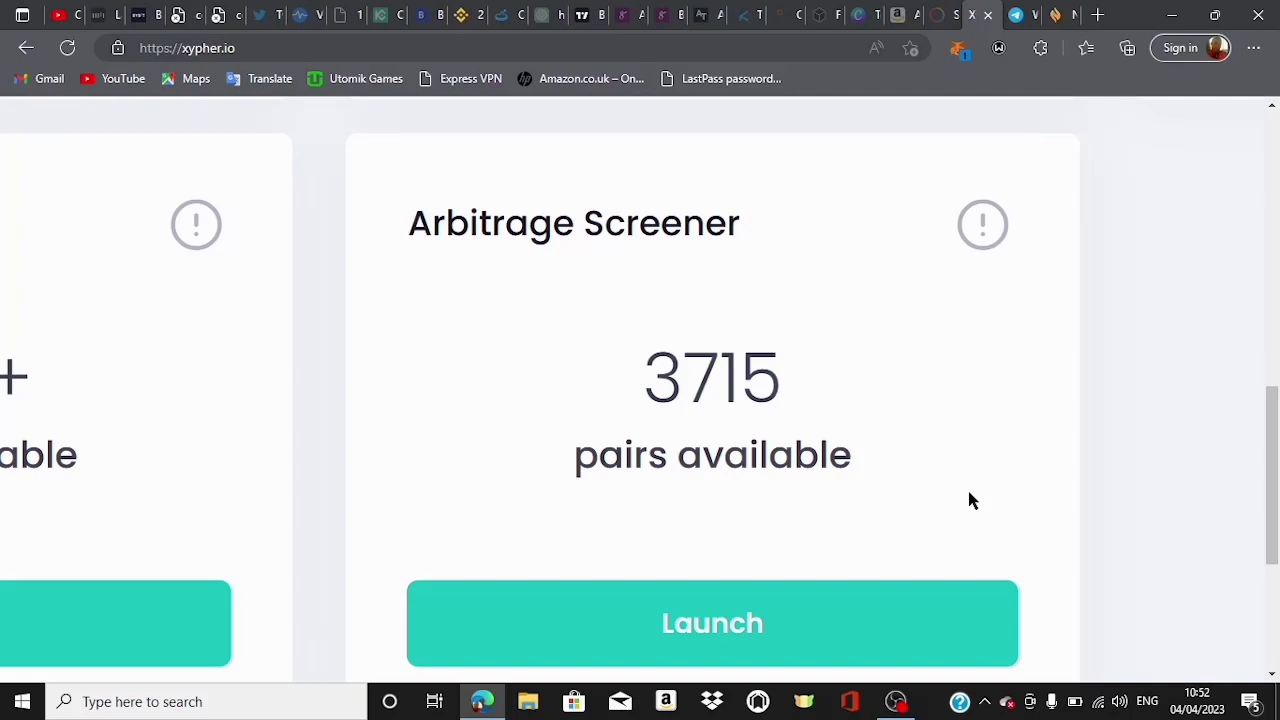
# Switch to the Whale Sniper Telegram channel tab (t.me/s/WhaleSniper).
pyautogui.click(1022, 14)
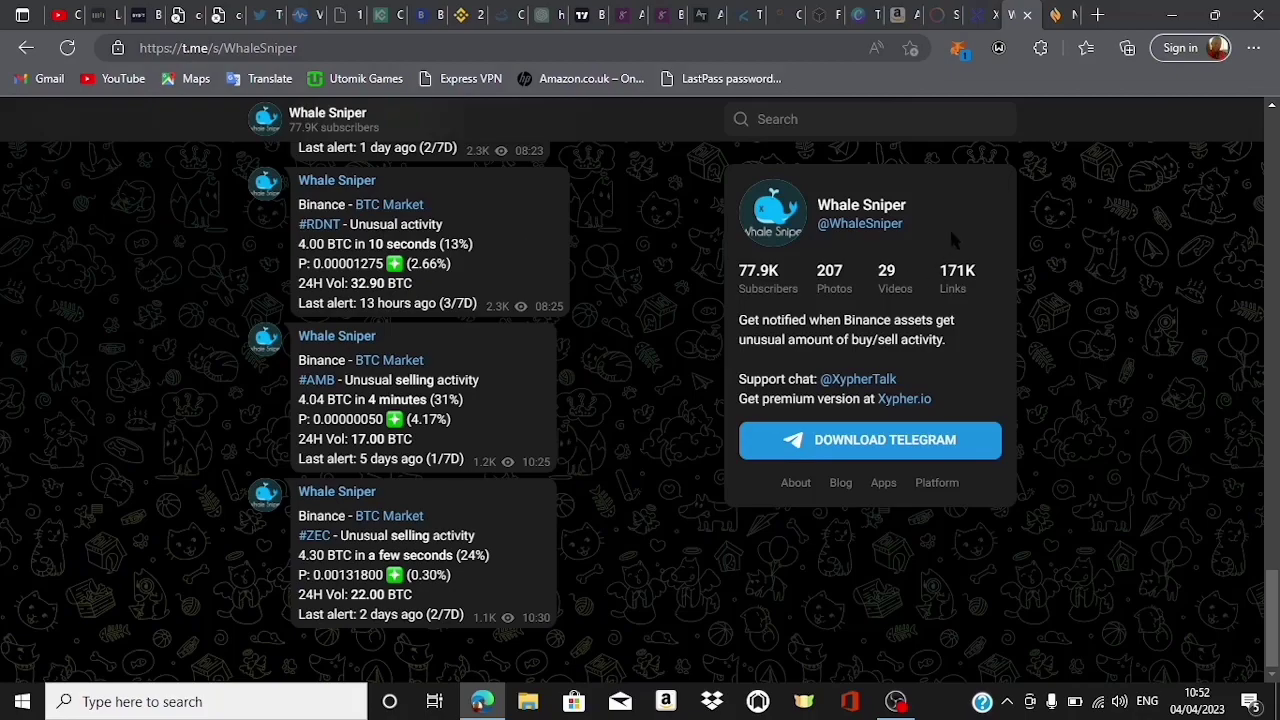
pyautogui.scroll(5, 916, 223)
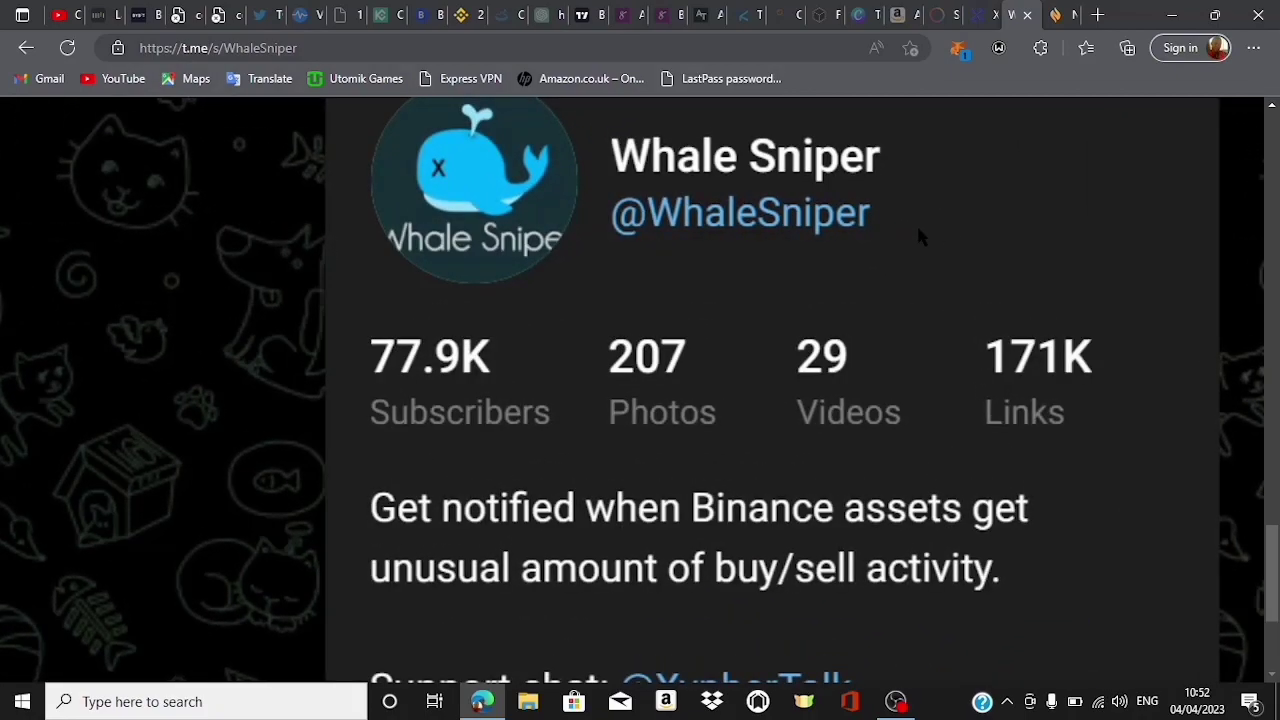
pyautogui.scroll(-5, 916, 223)
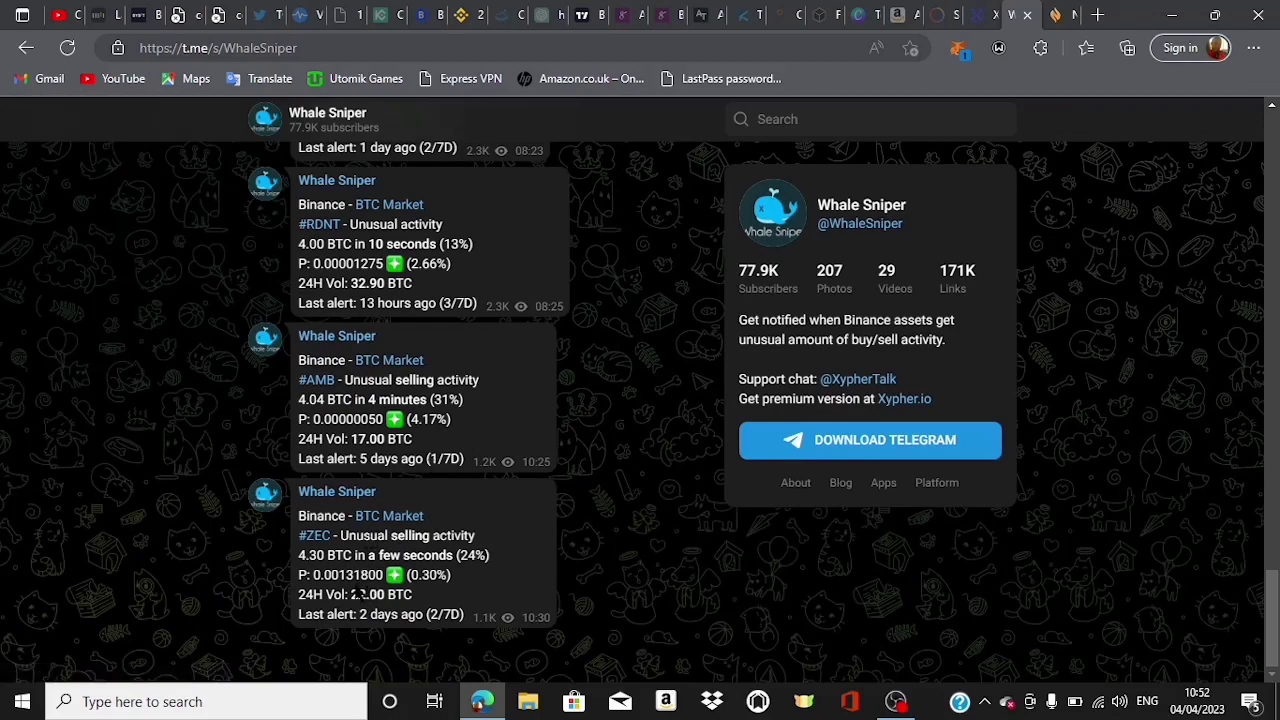
pyautogui.scroll(5, 357, 593)
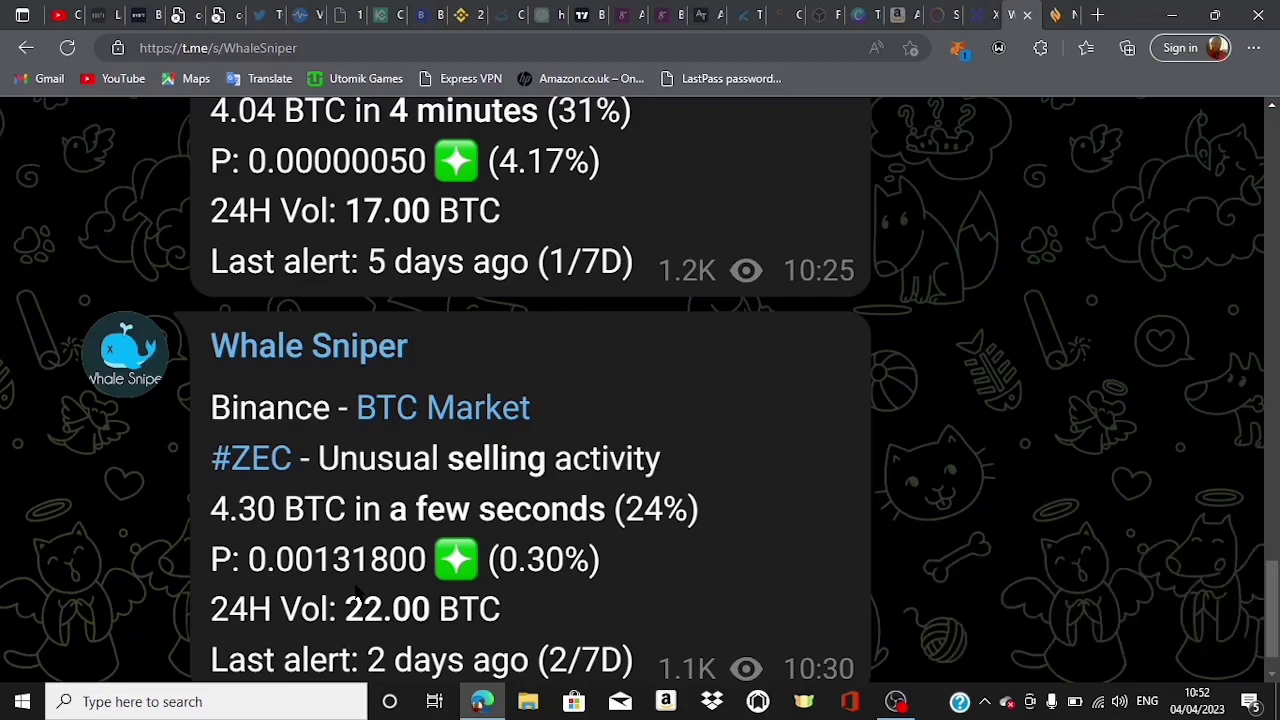
pyautogui.scroll(-5, 357, 593)
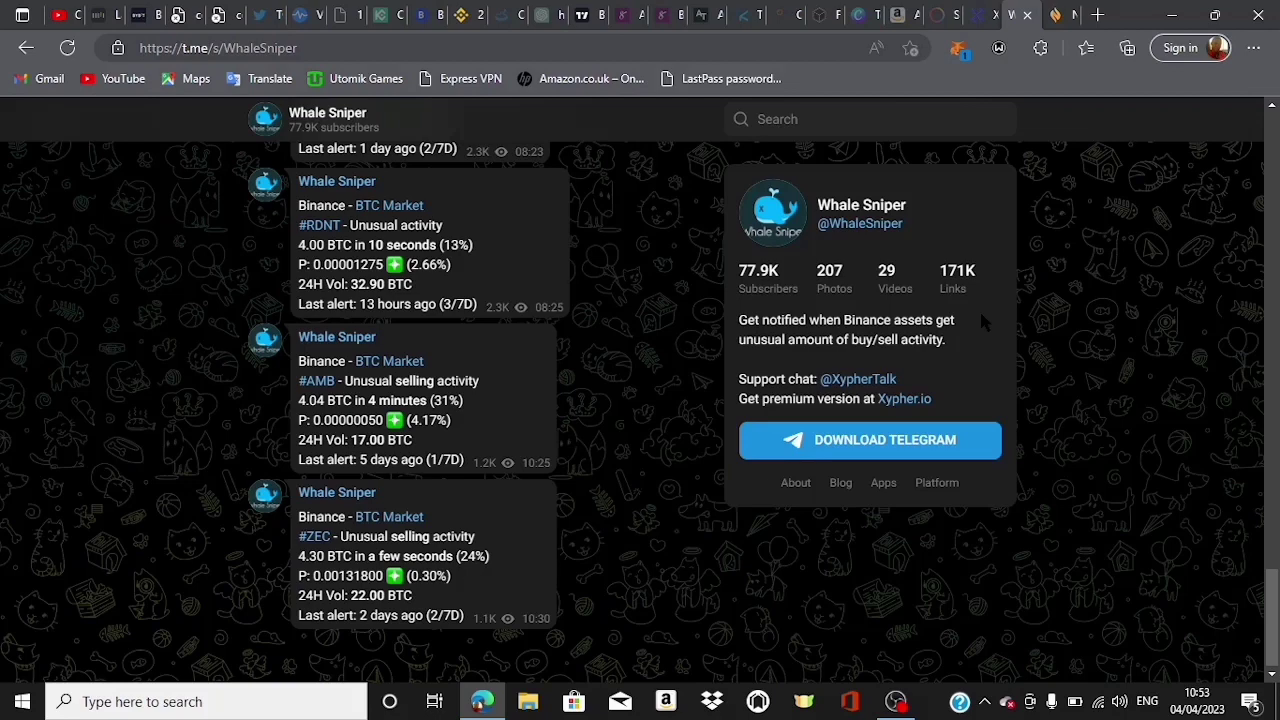
# Open the Crypto Prince YouTube channel's Videos tab to list its latest uploads.
pyautogui.click(988, 14)
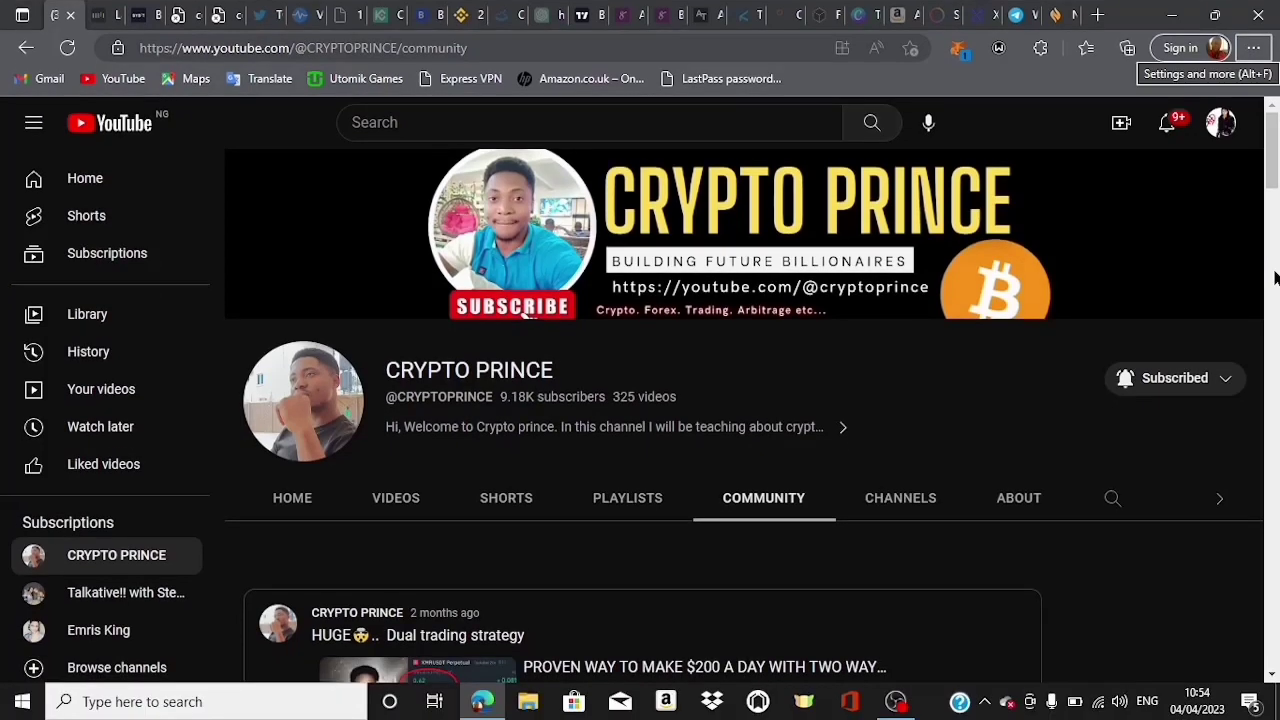
pyautogui.scroll(-2, 1274, 188)
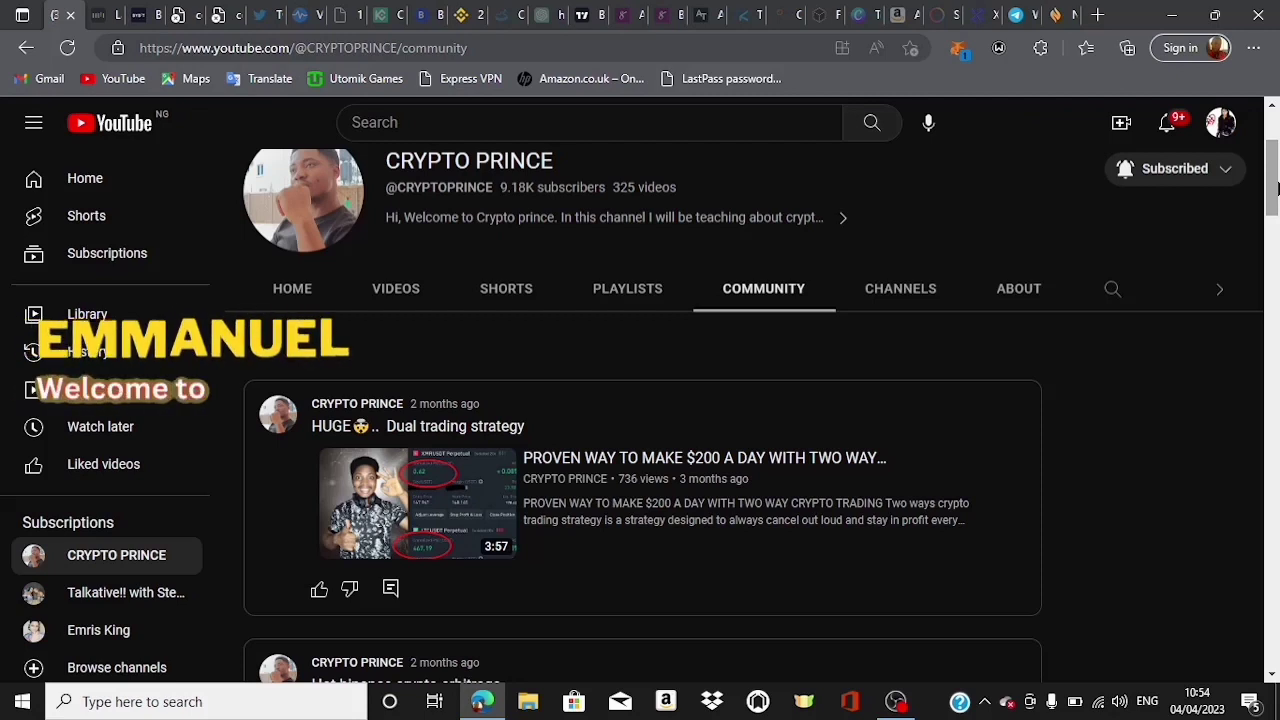
pyautogui.scroll(1, 625, 205)
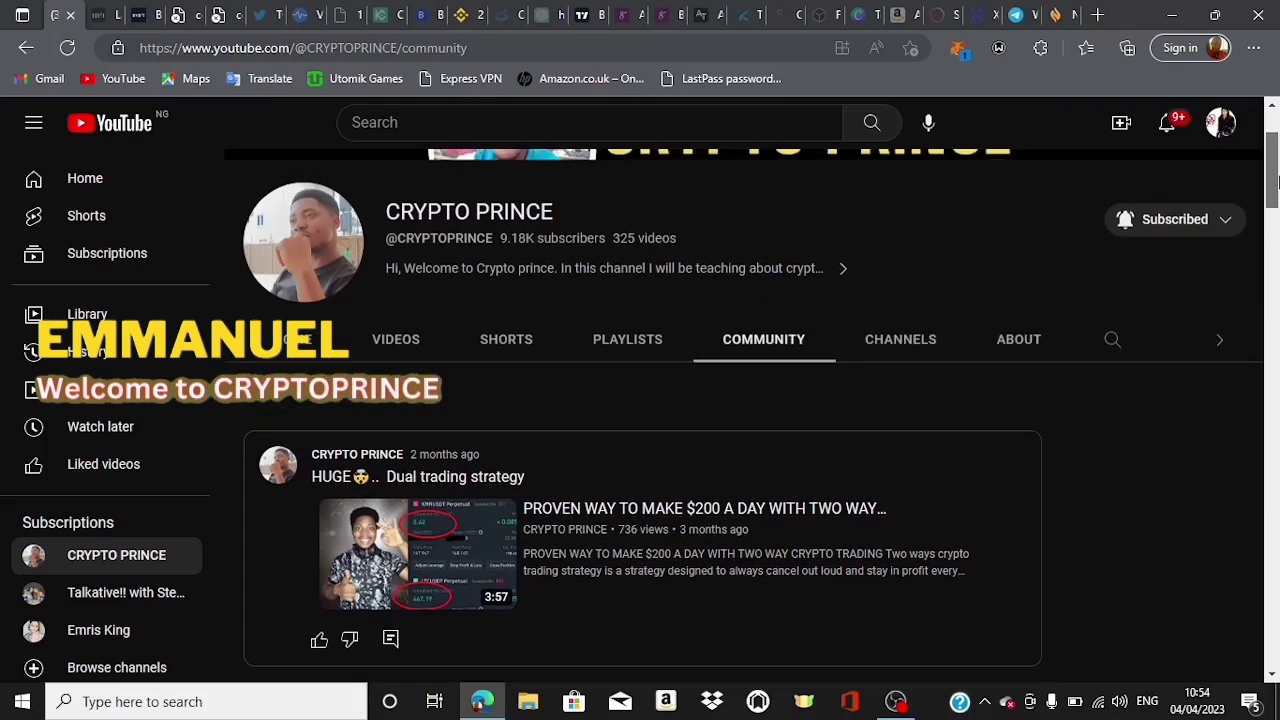
pyautogui.click(389, 342)
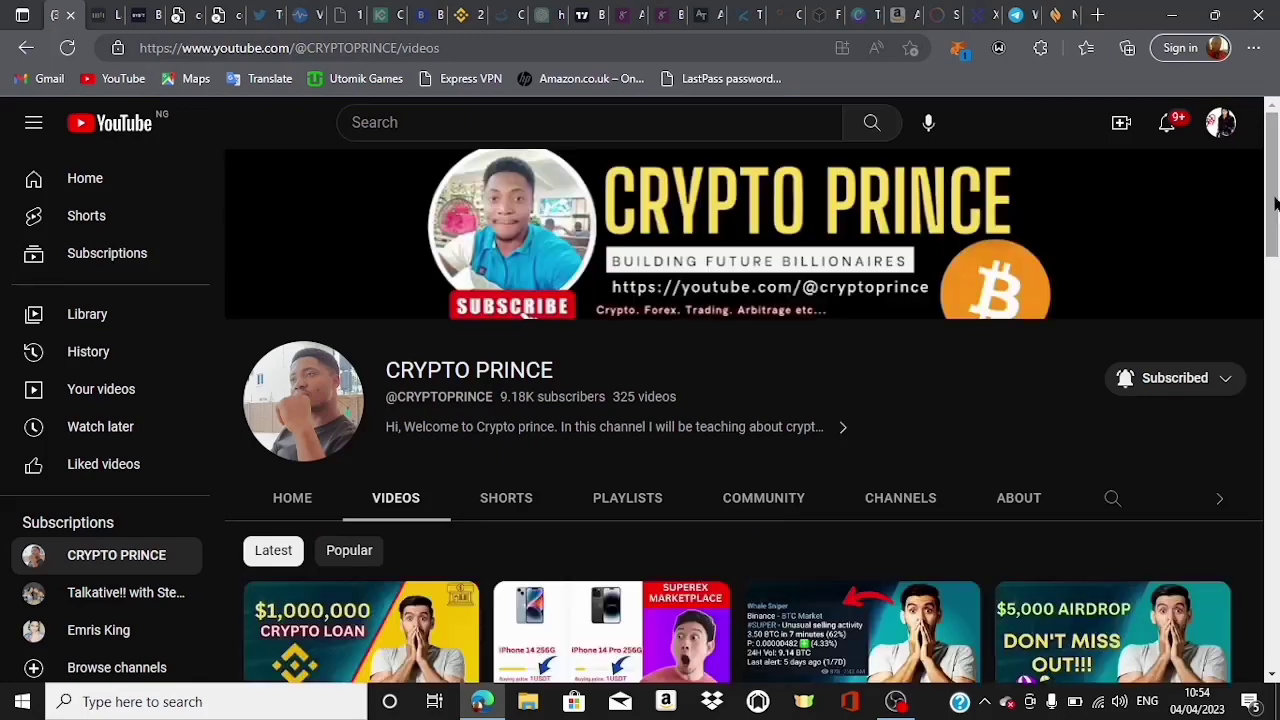
# Scroll through the Crypto Prince channel's videos grid and back to the top.
pyautogui.moveTo(1275, 204); pyautogui.dragTo(1276, 537)
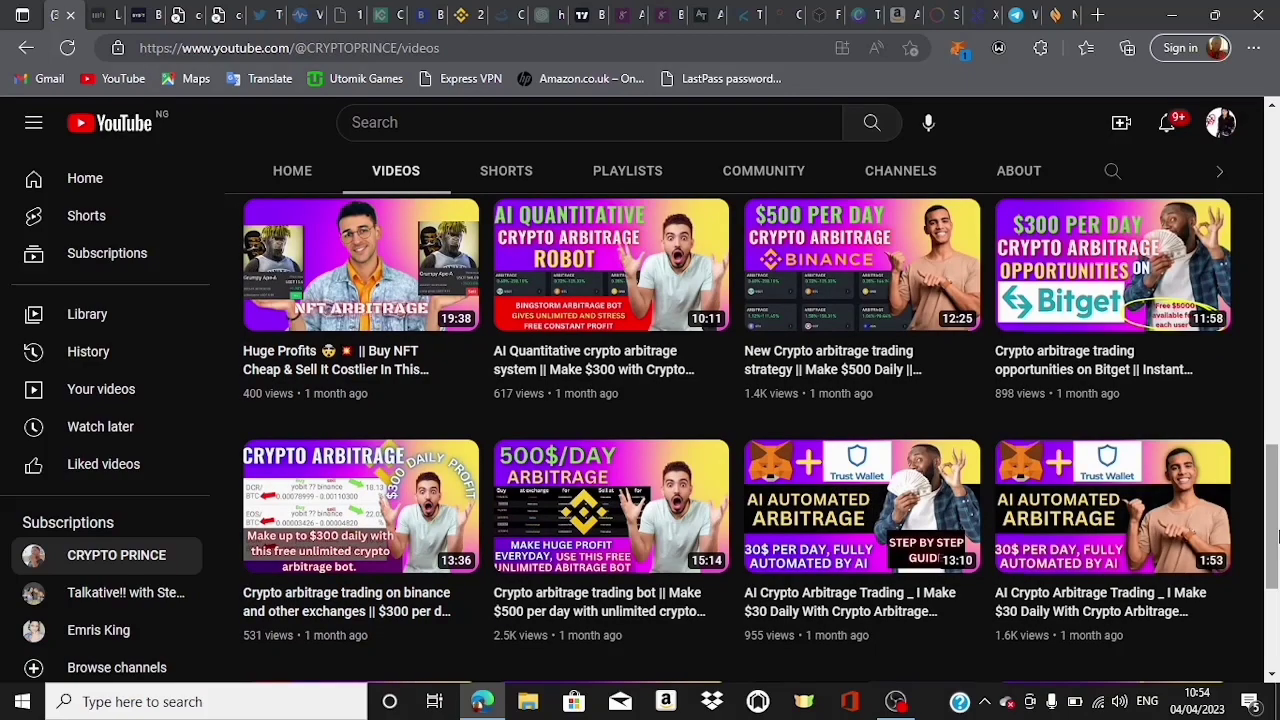
pyautogui.moveTo(1276, 537); pyautogui.dragTo(1276, 204)
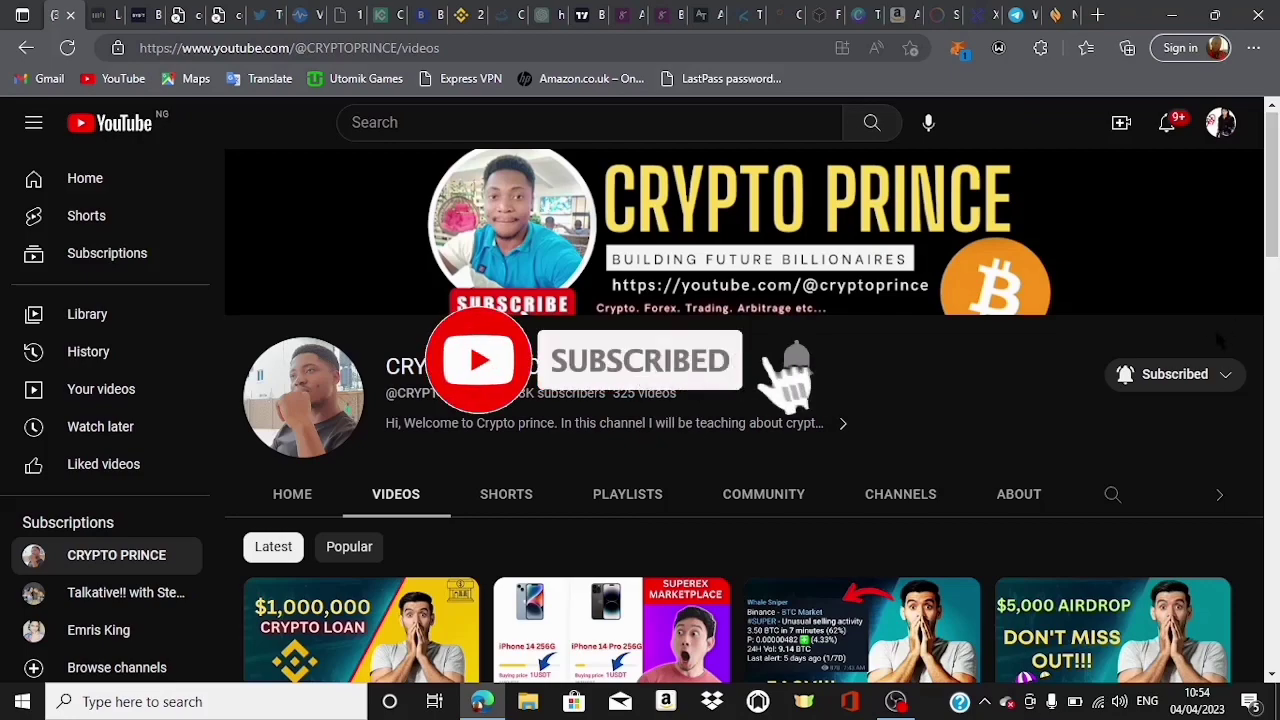
pyautogui.scroll(3, 1170, 380)
pyautogui.scroll(-3, 1172, 385)
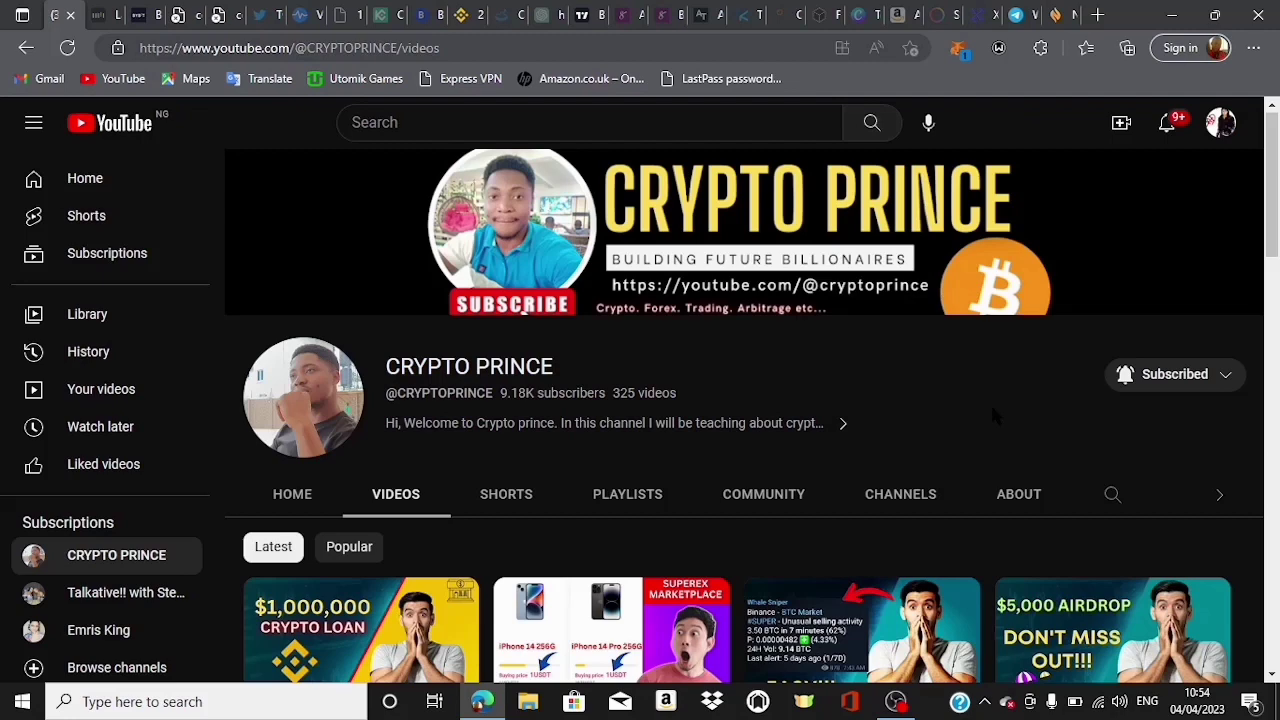
pyautogui.scroll(-1, 1277, 192)
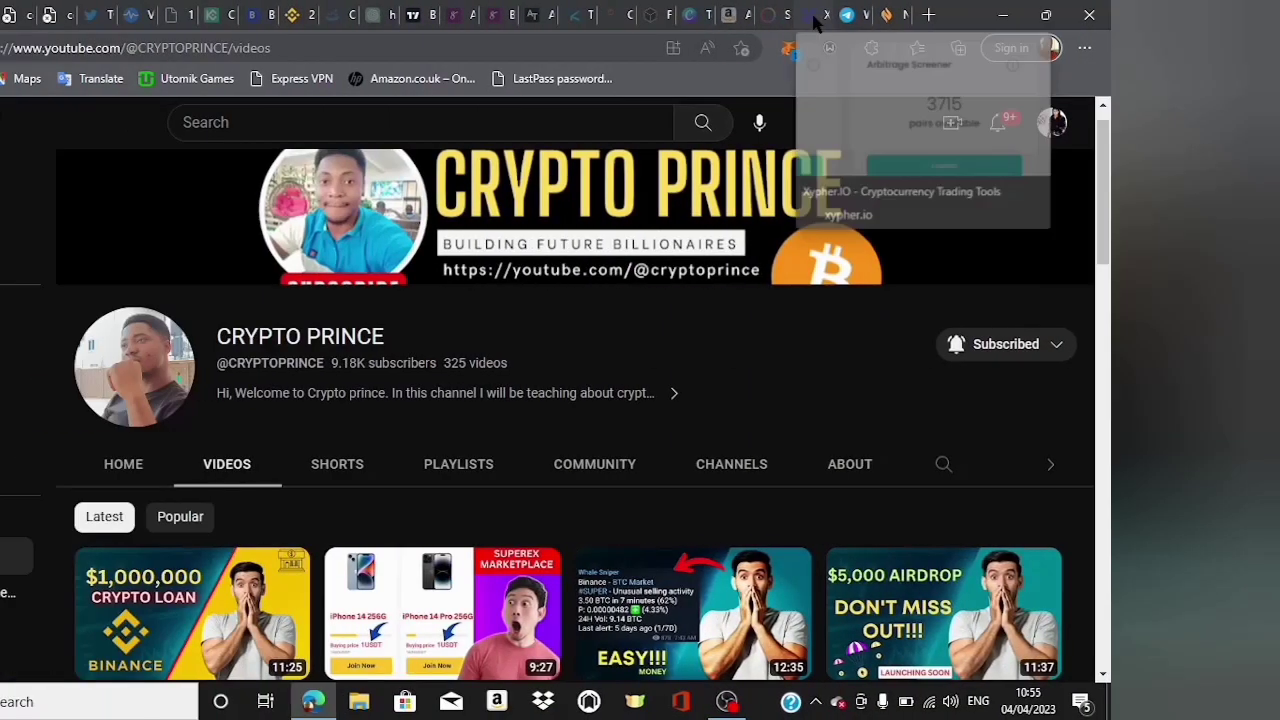
# Return to the Xypher dashboard and scroll down to its screener cards.
pyautogui.click(978, 16)
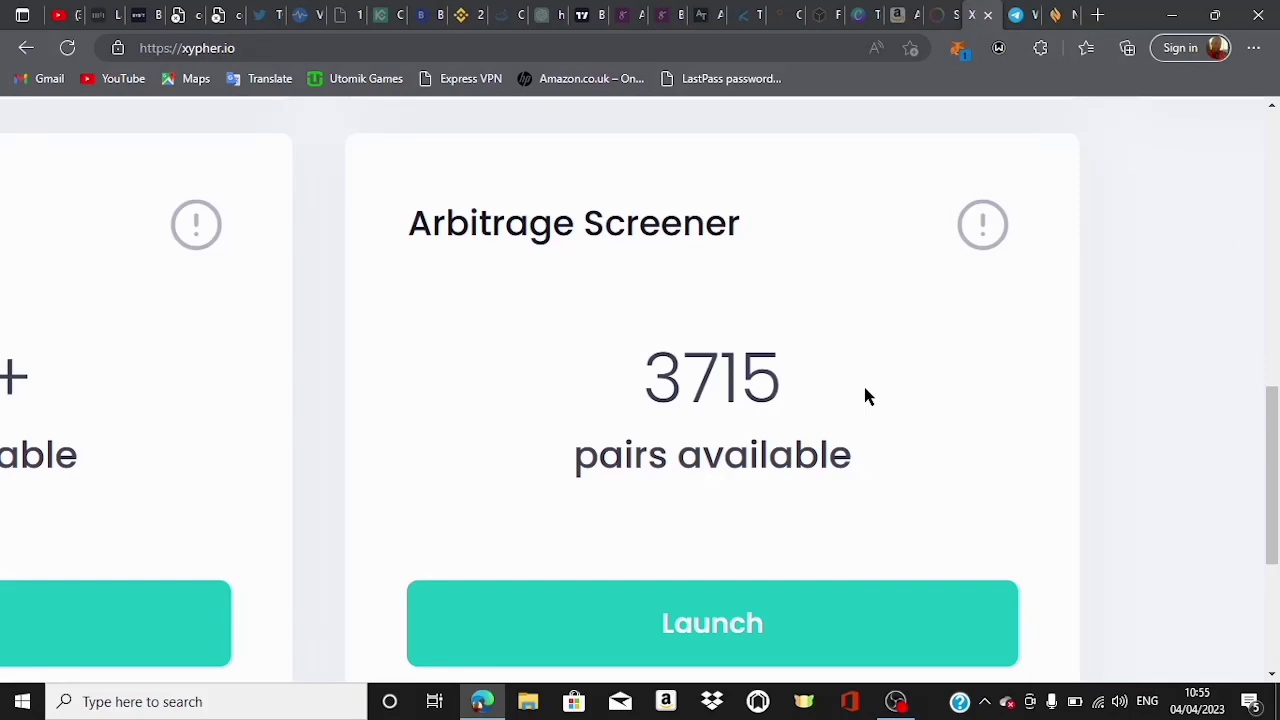
pyautogui.scroll(-5, 865, 390)
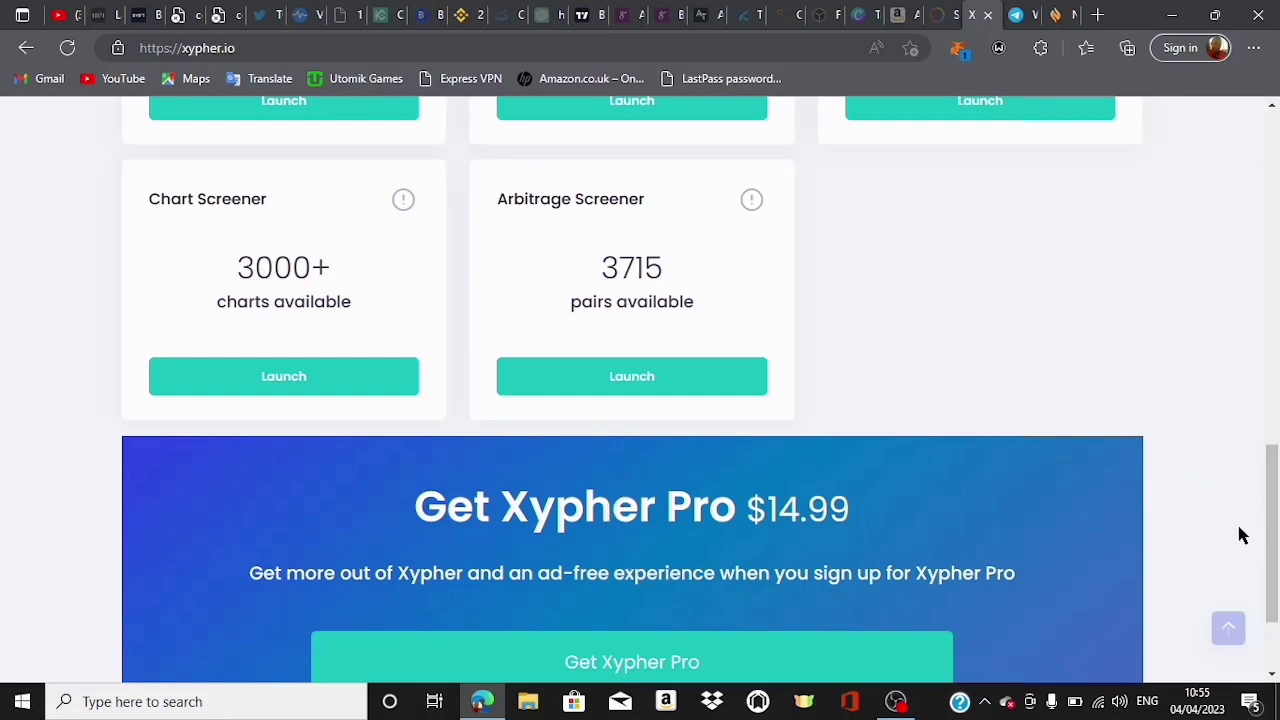
pyautogui.click(1276, 290)
pyautogui.click(1277, 194)
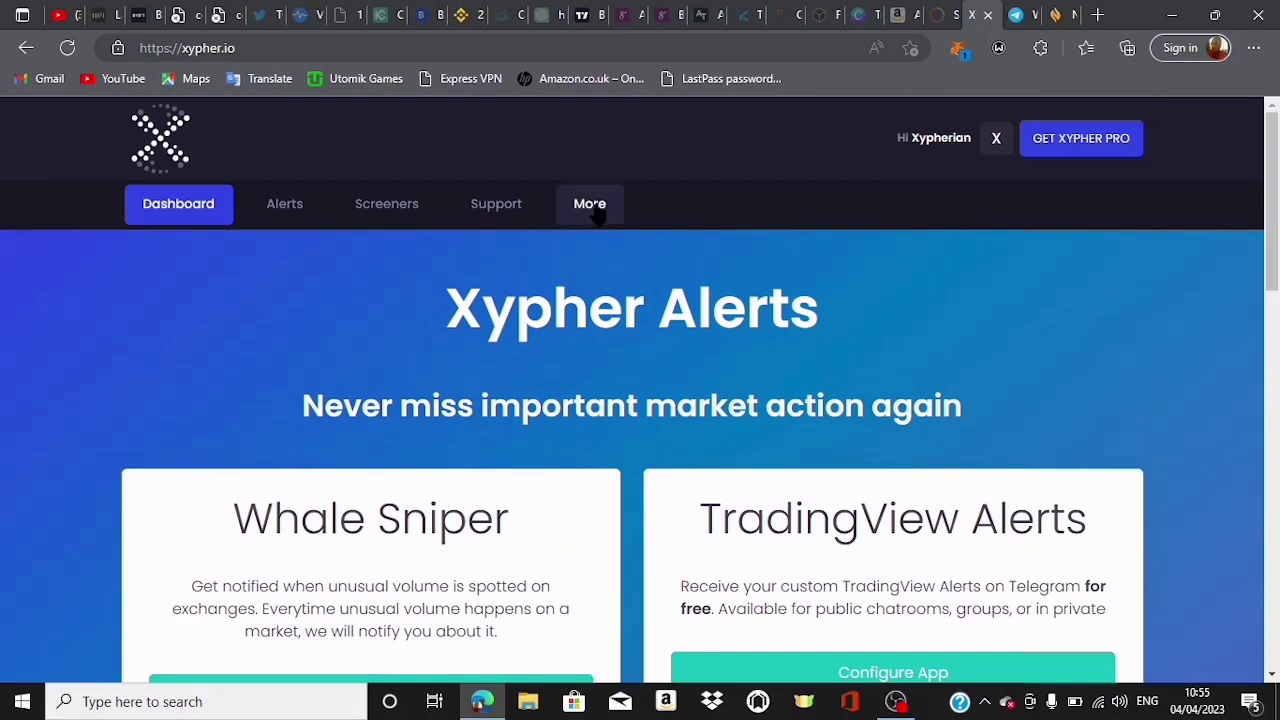
# Open and dismiss the More menu of extra site sections, then scroll back to the screener cards.
pyautogui.click(593, 205)
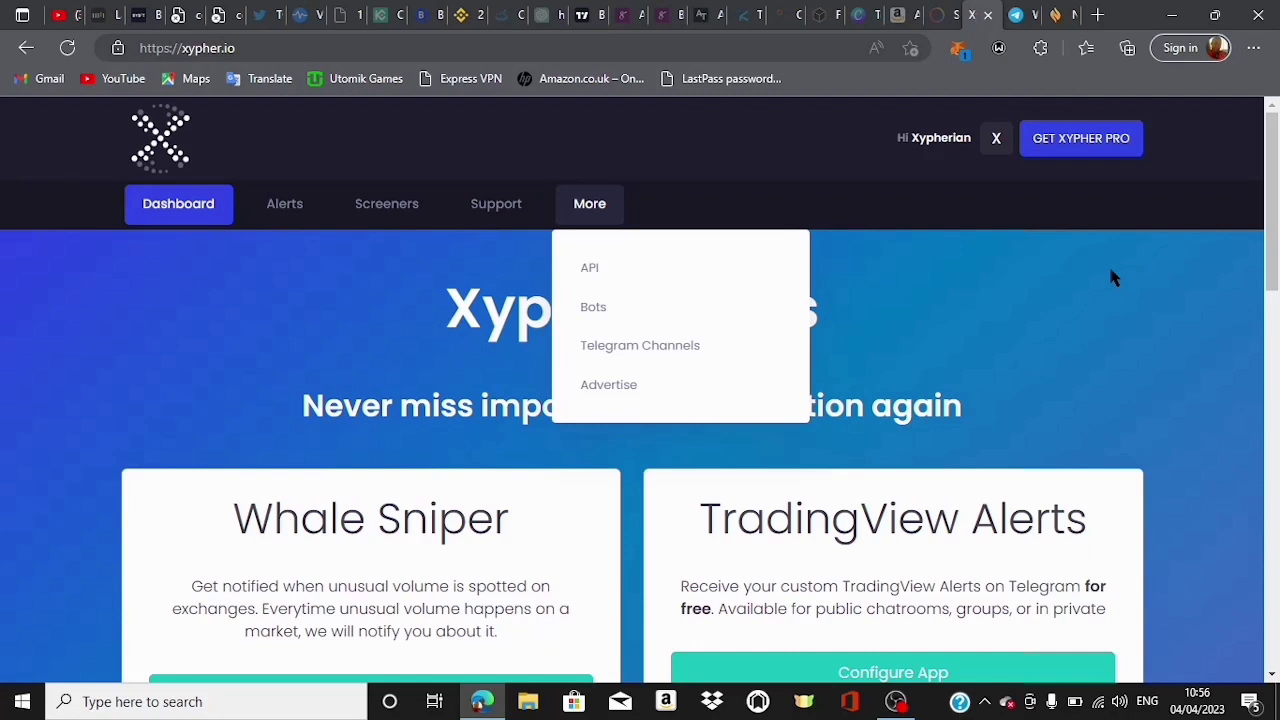
pyautogui.press('alt')
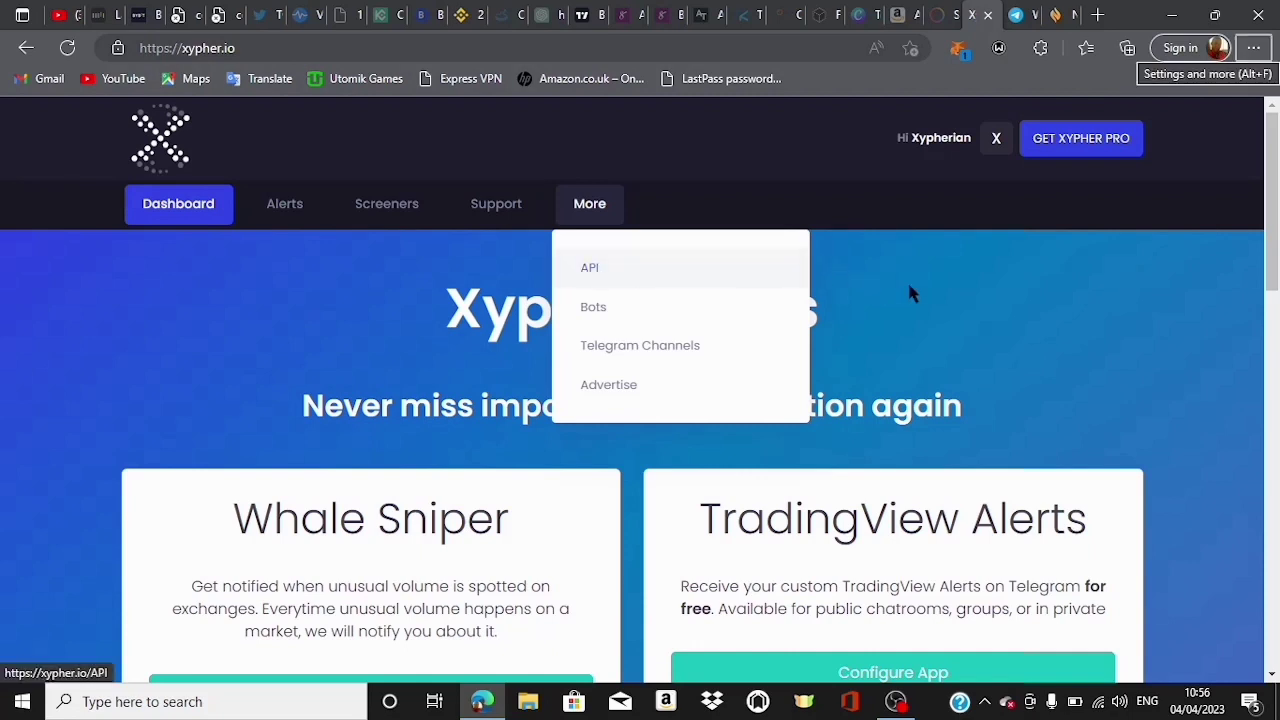
pyautogui.click(953, 288)
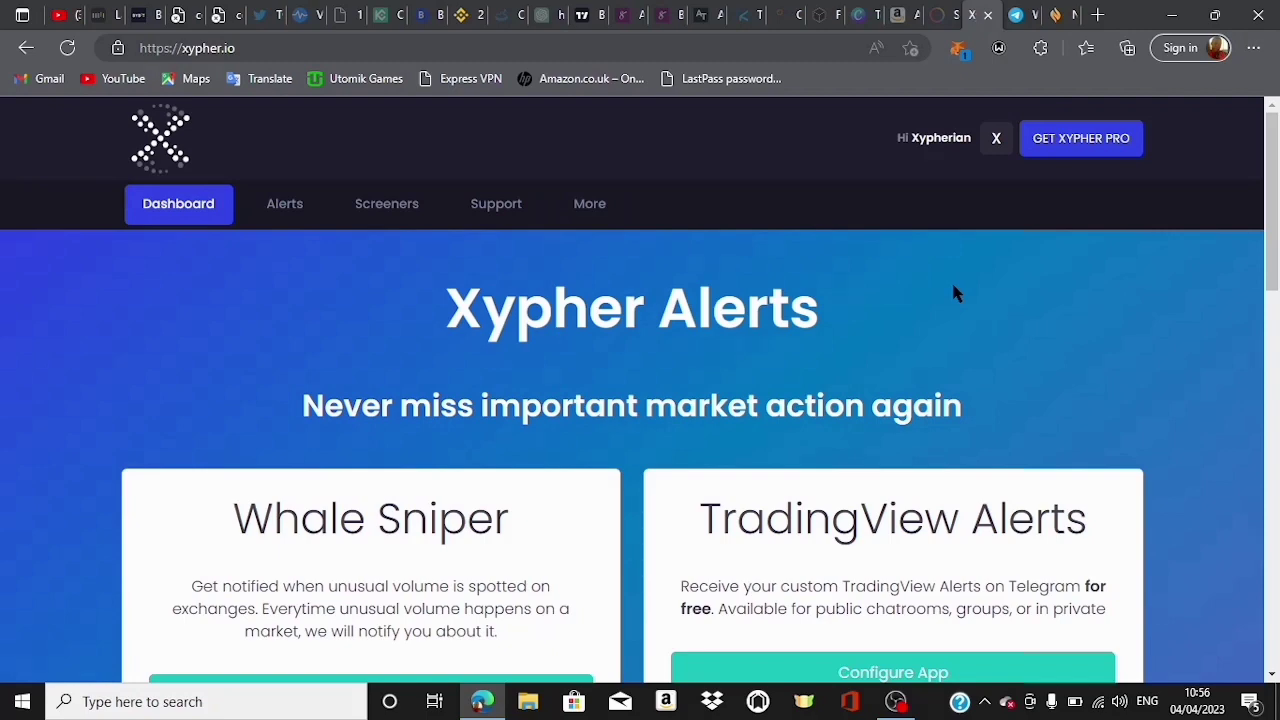
pyautogui.moveTo(1274, 126); pyautogui.dragTo(1276, 508)
pyautogui.scroll(3, 790, 505)
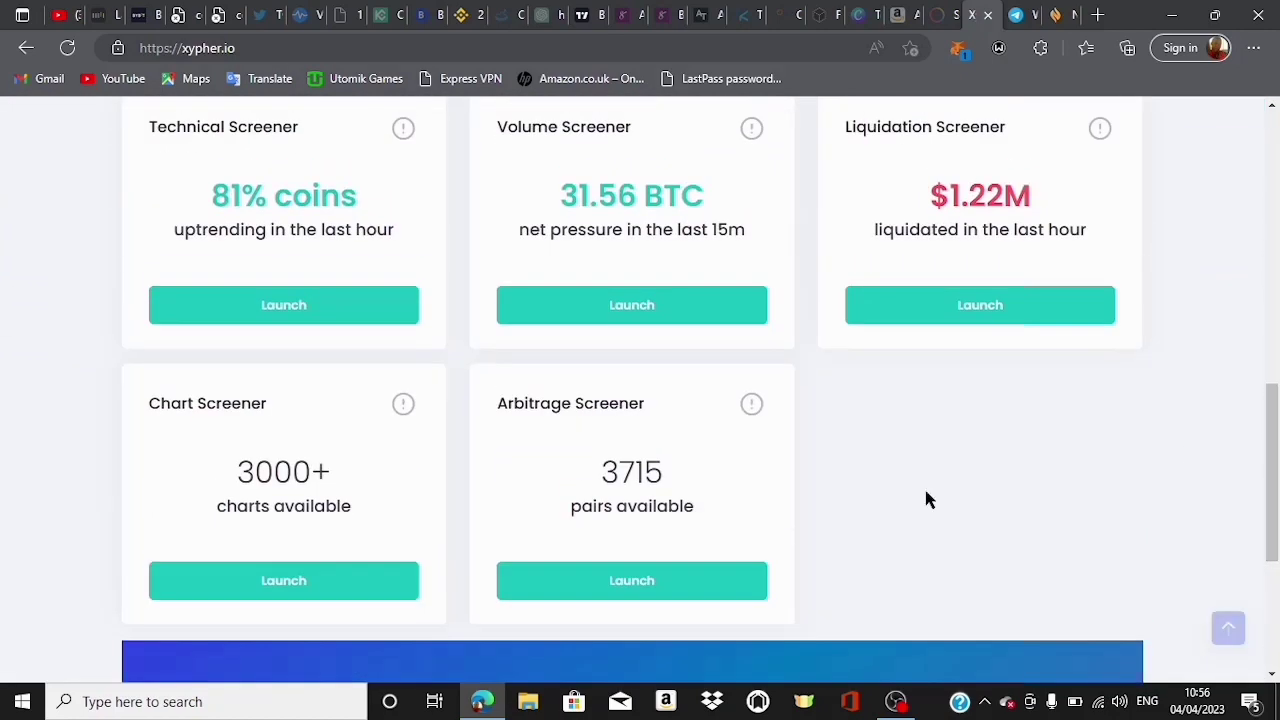
pyautogui.moveTo(752, 406)
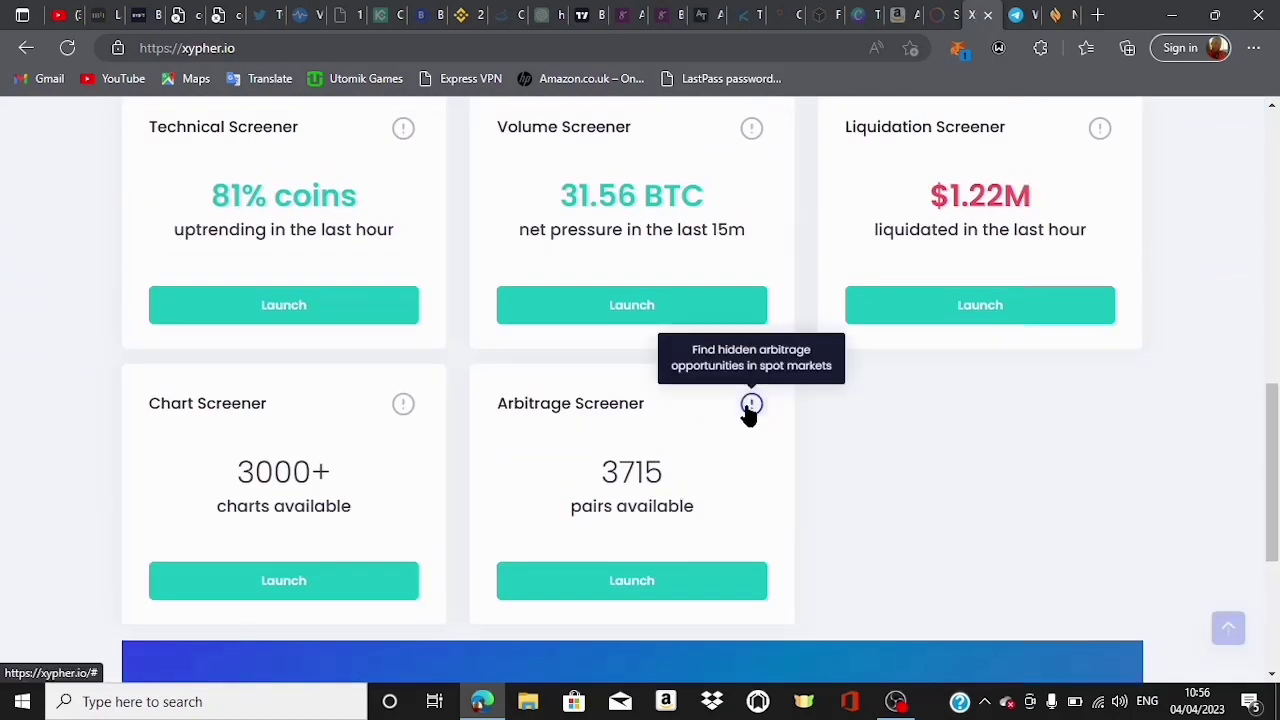
pyautogui.click(623, 589)
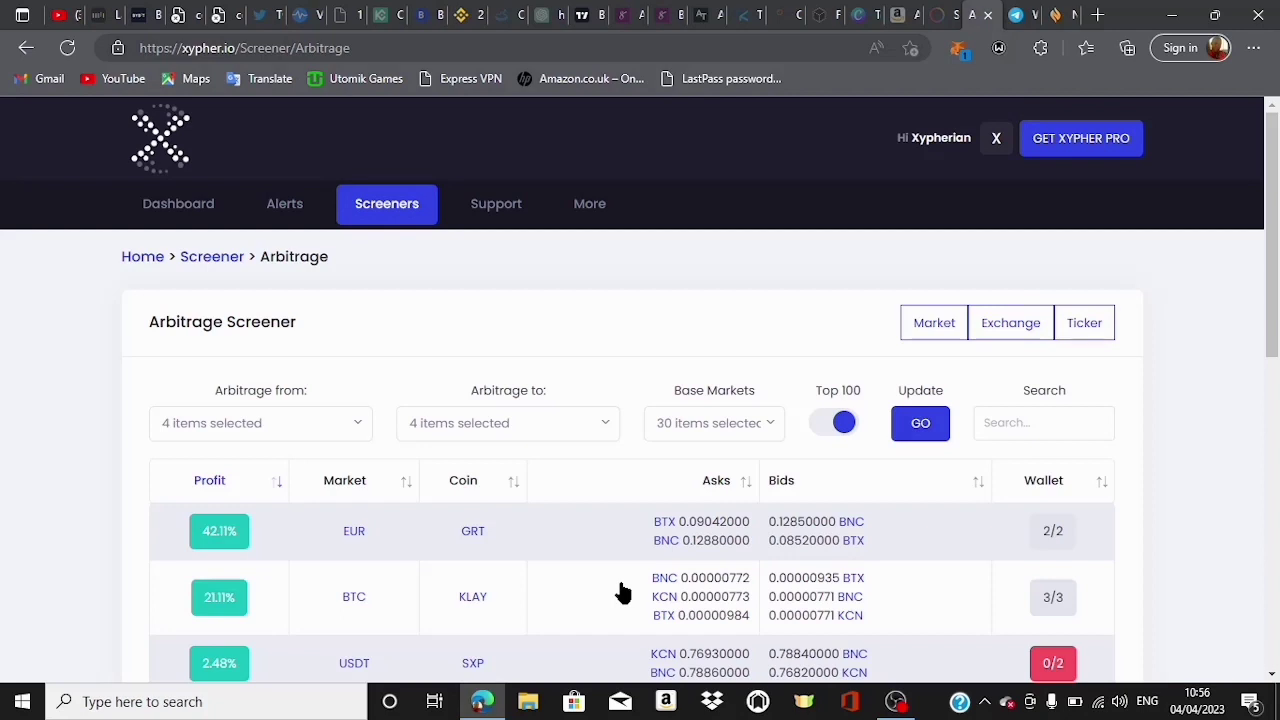
pyautogui.press('alt')
pyautogui.click(592, 205)
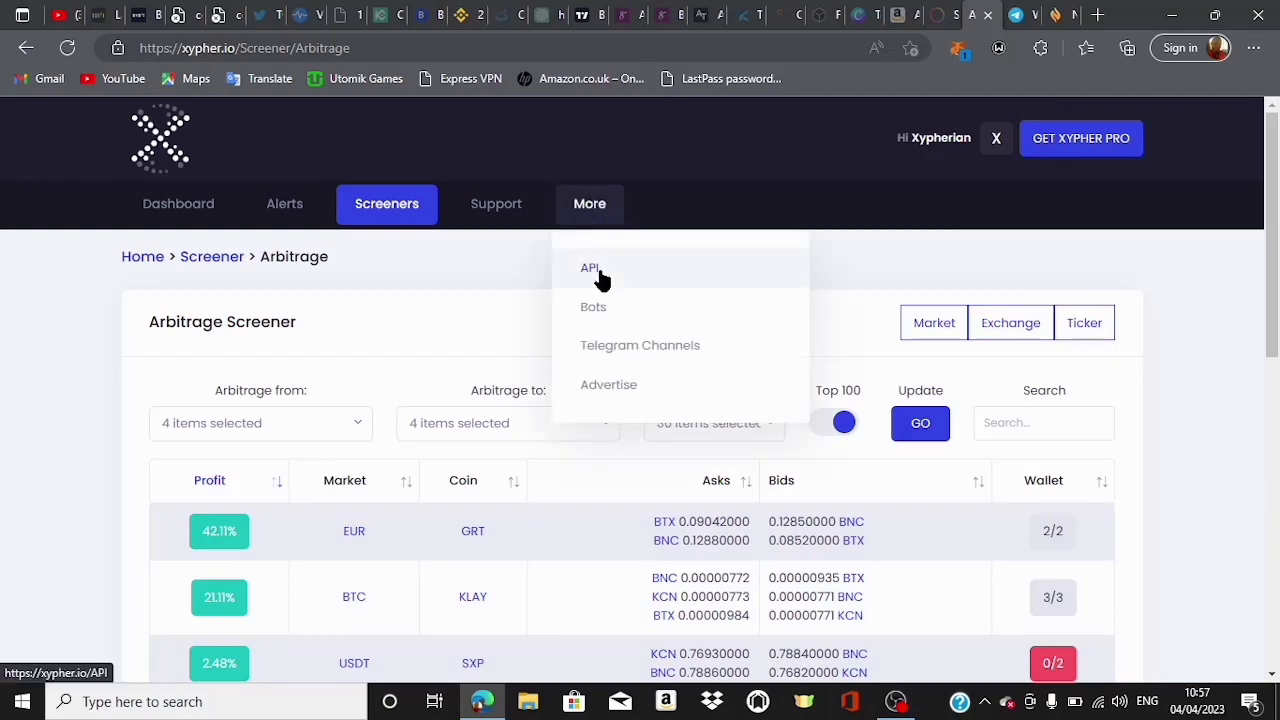
pyautogui.scroll(5, 600, 280)
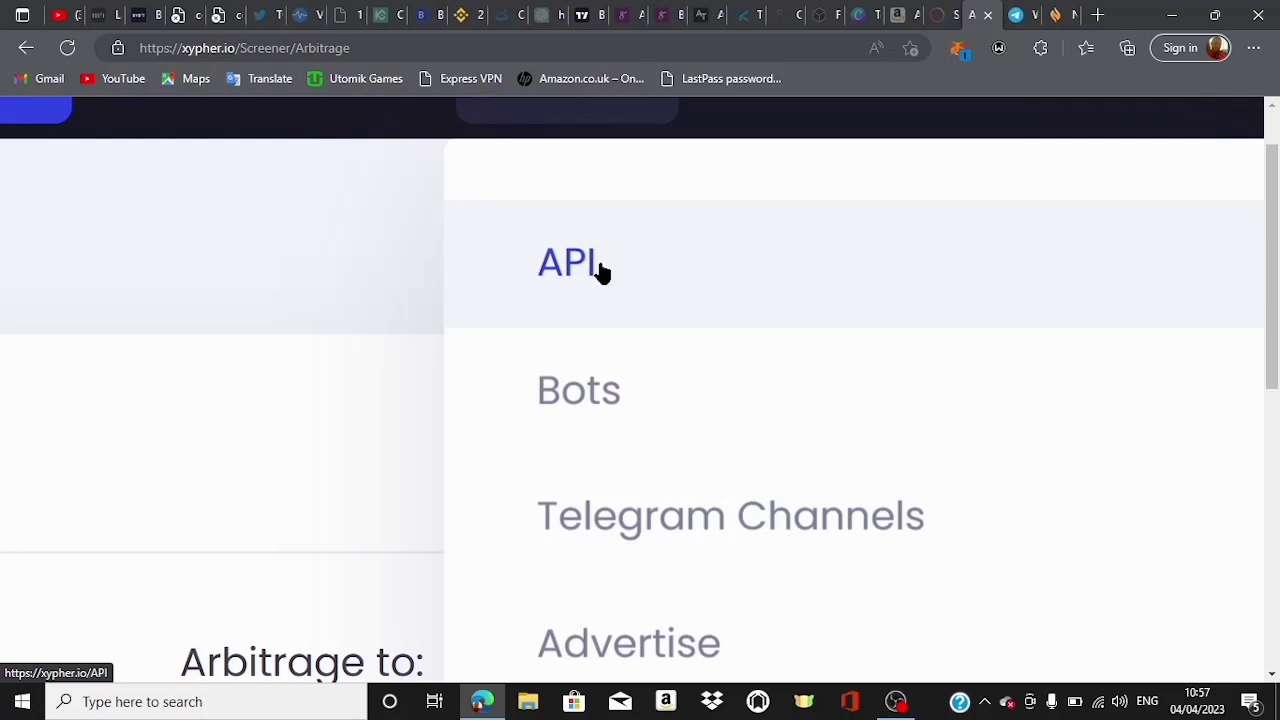
pyautogui.scroll(-5, 600, 268)
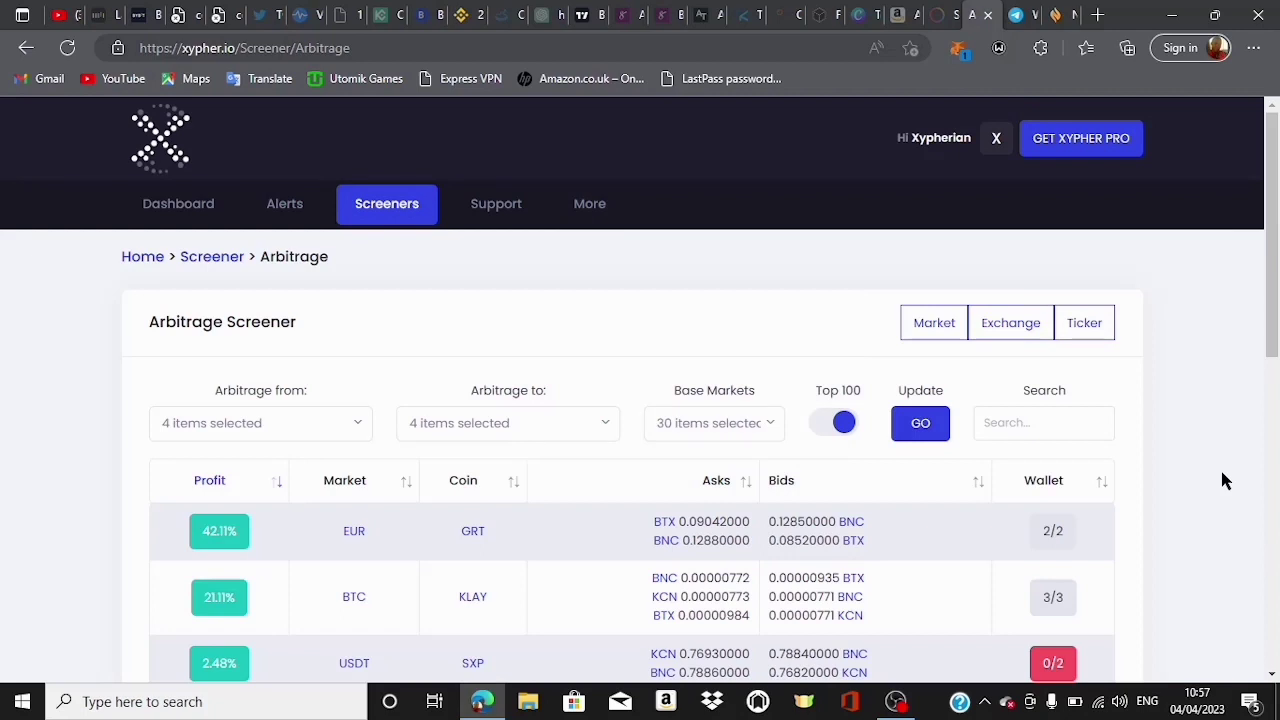
pyautogui.press('alt')
pyautogui.moveTo(1274, 288); pyautogui.dragTo(1276, 355)
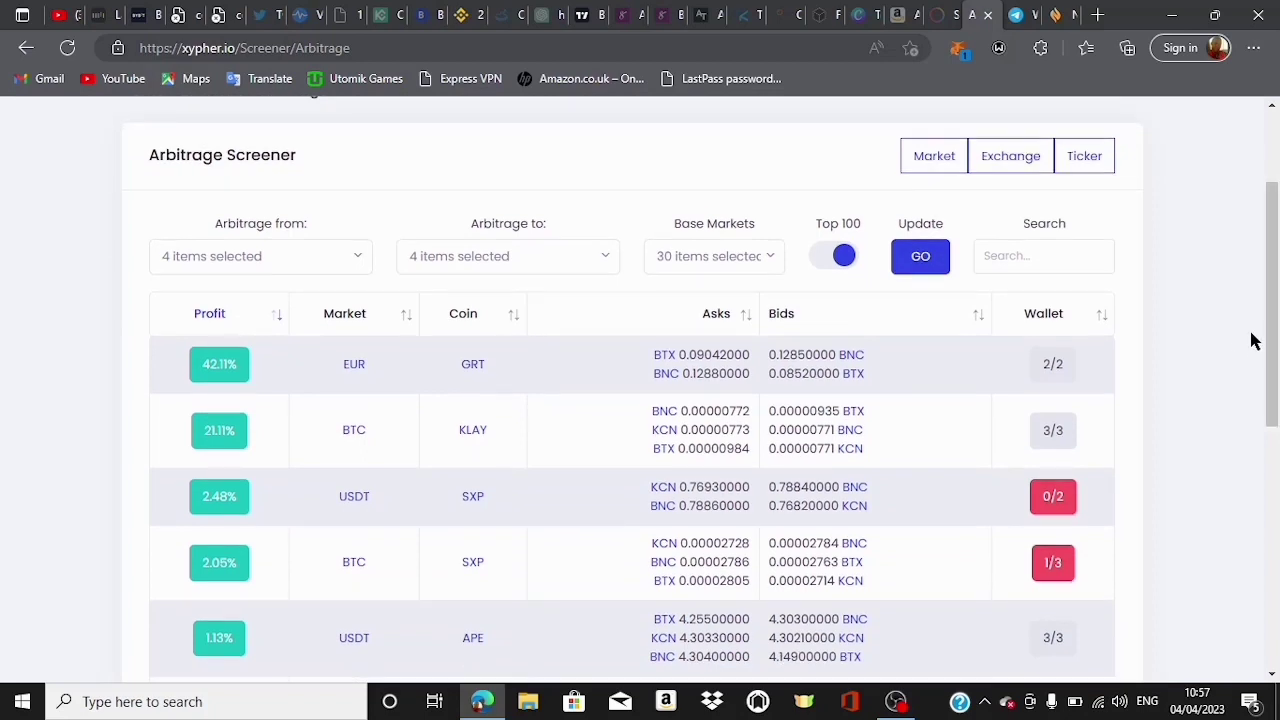
pyautogui.moveTo(1274, 330); pyautogui.dragTo(1277, 372)
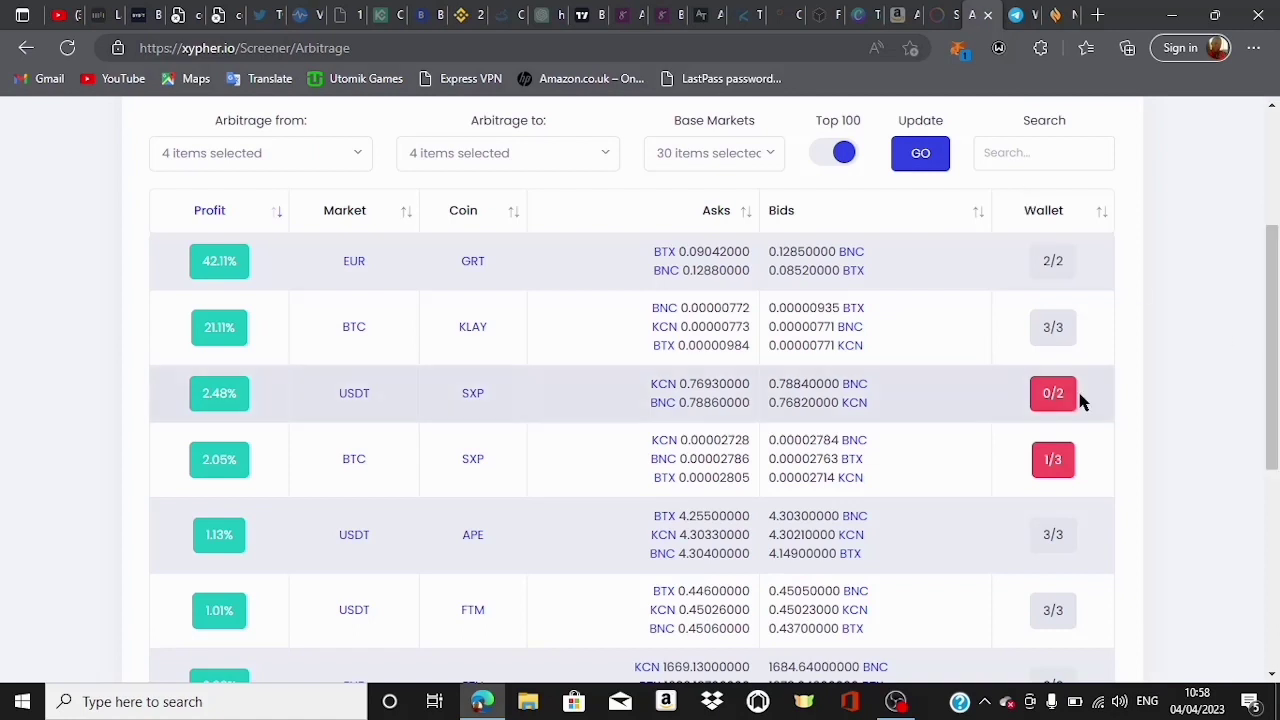
pyautogui.moveTo(1055, 263)
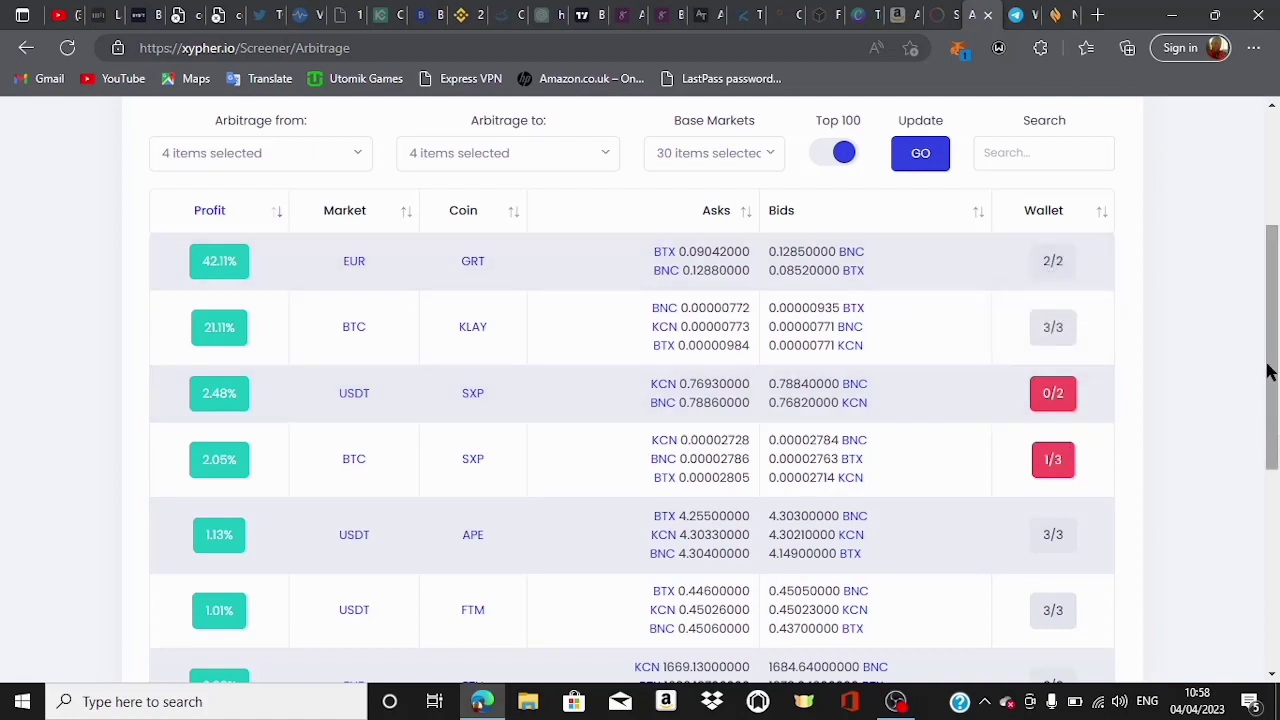
pyautogui.moveTo(1275, 365); pyautogui.dragTo(1274, 284)
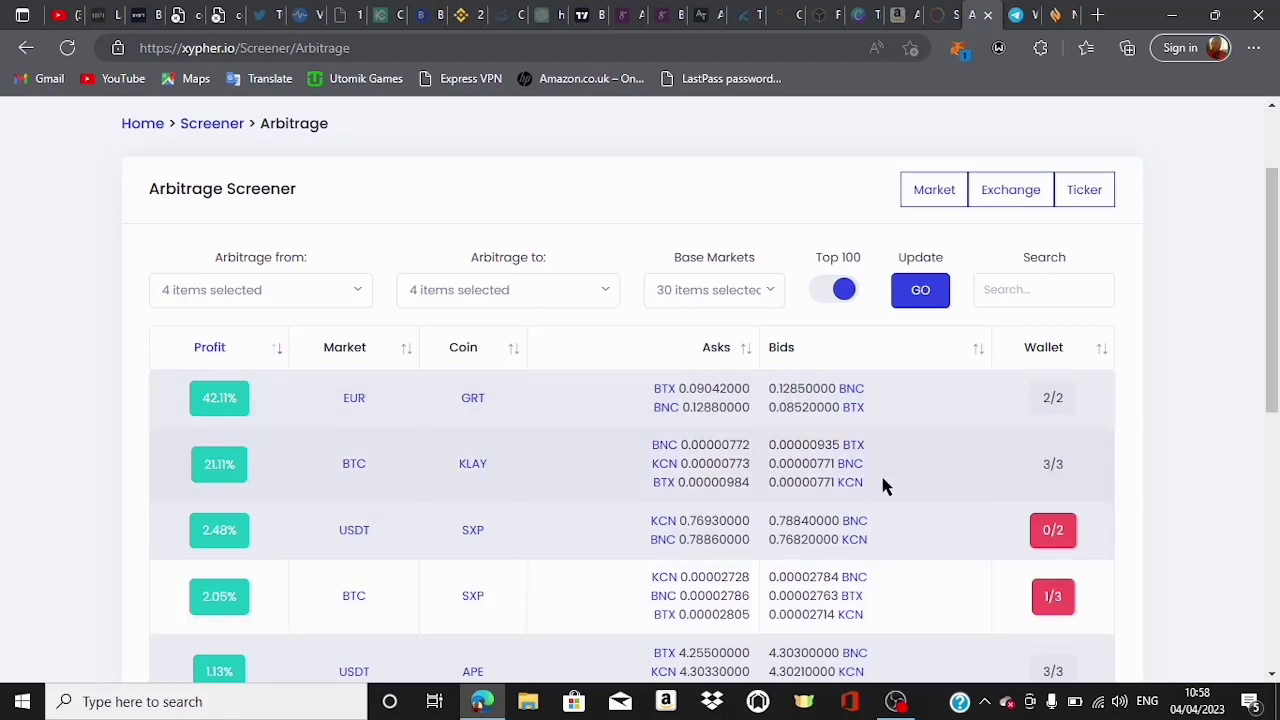
pyautogui.moveTo(1052, 472)
pyautogui.keyDown('ctrl'); pyautogui.scroll(5, 1052, 472); pyautogui.keyUp('ctrl')
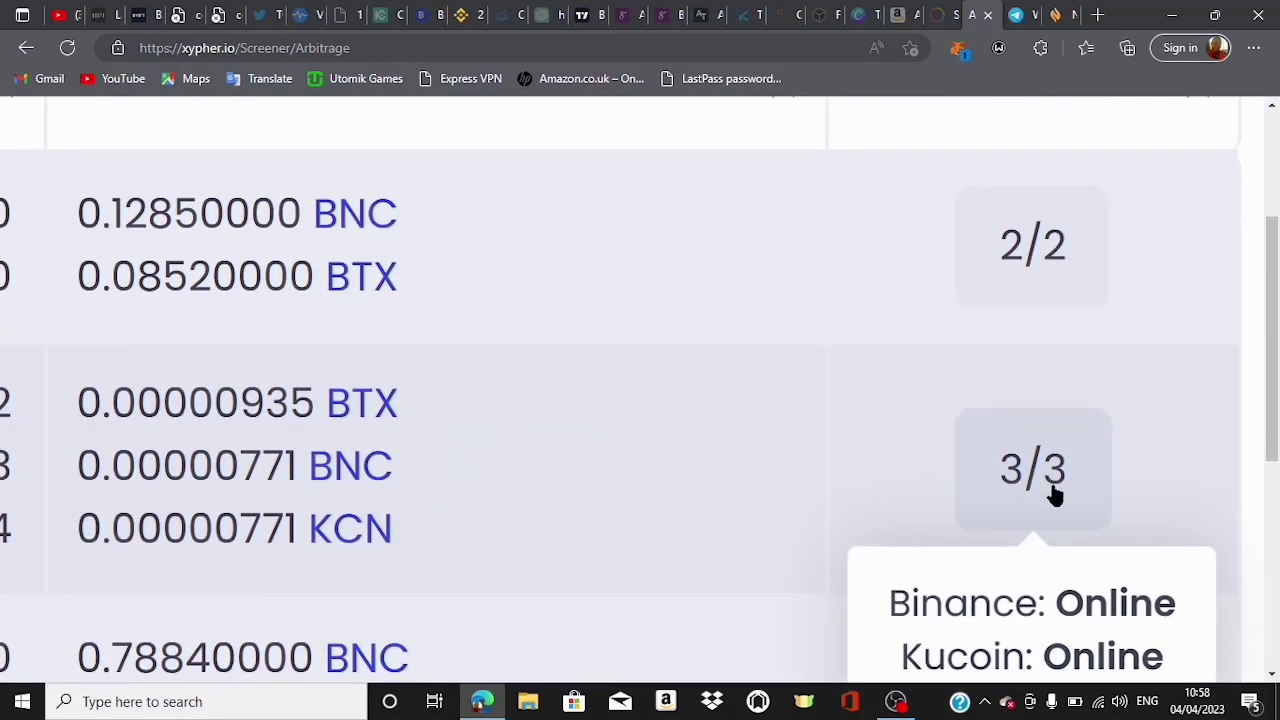
pyautogui.keyDown('ctrl'); pyautogui.scroll(-5, 1050, 490); pyautogui.keyUp('ctrl')
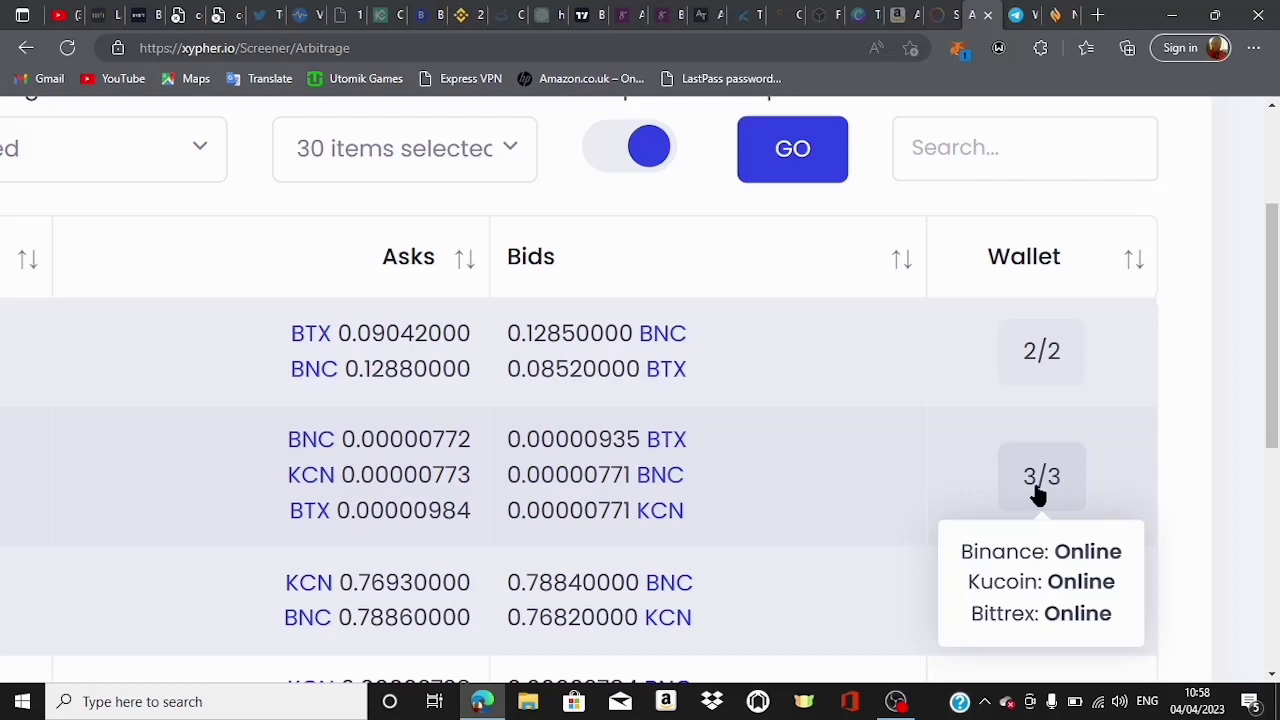
pyautogui.scroll(-5, 1036, 497)
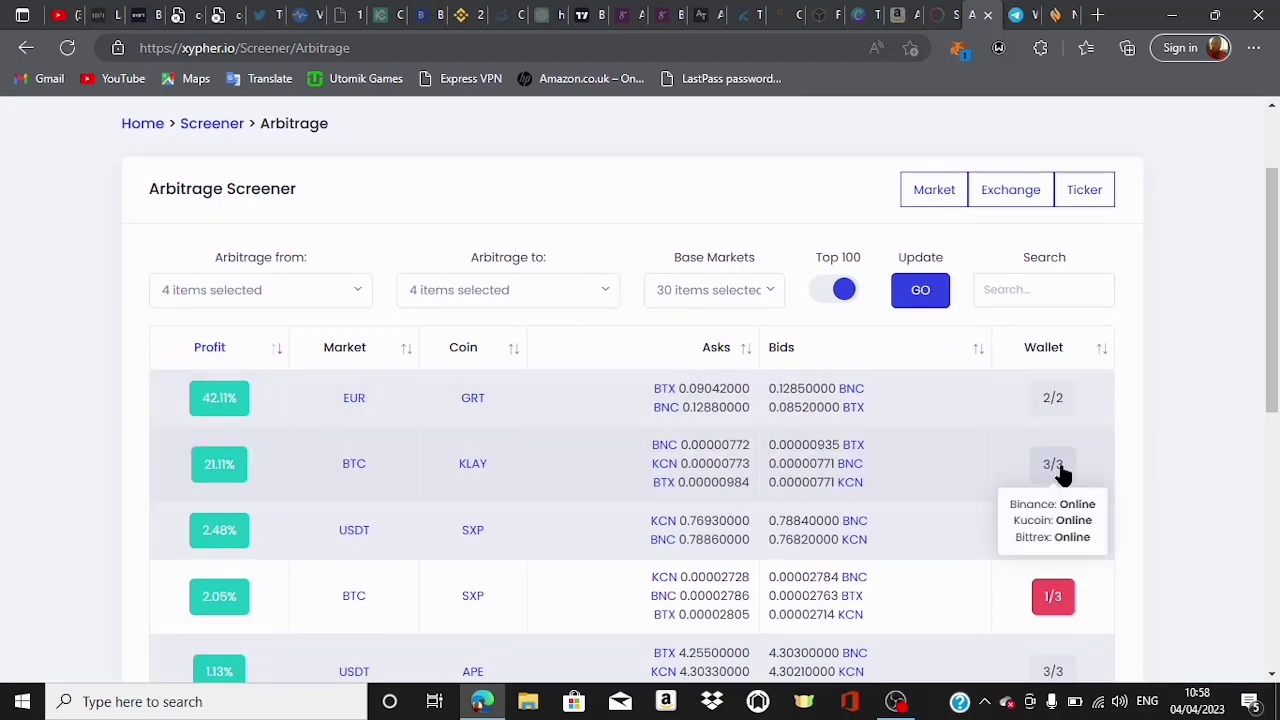
pyautogui.moveTo(1058, 418)
pyautogui.scroll(5, 1058, 418)
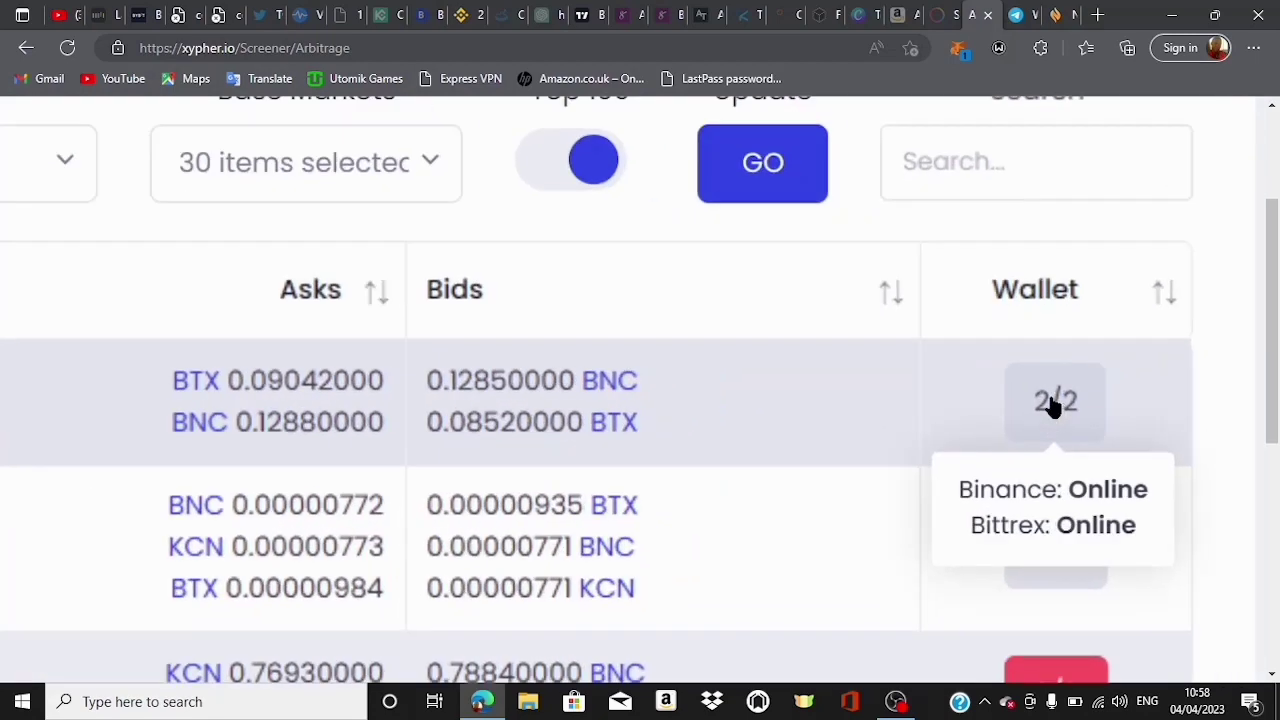
pyautogui.scroll(3, 1052, 405)
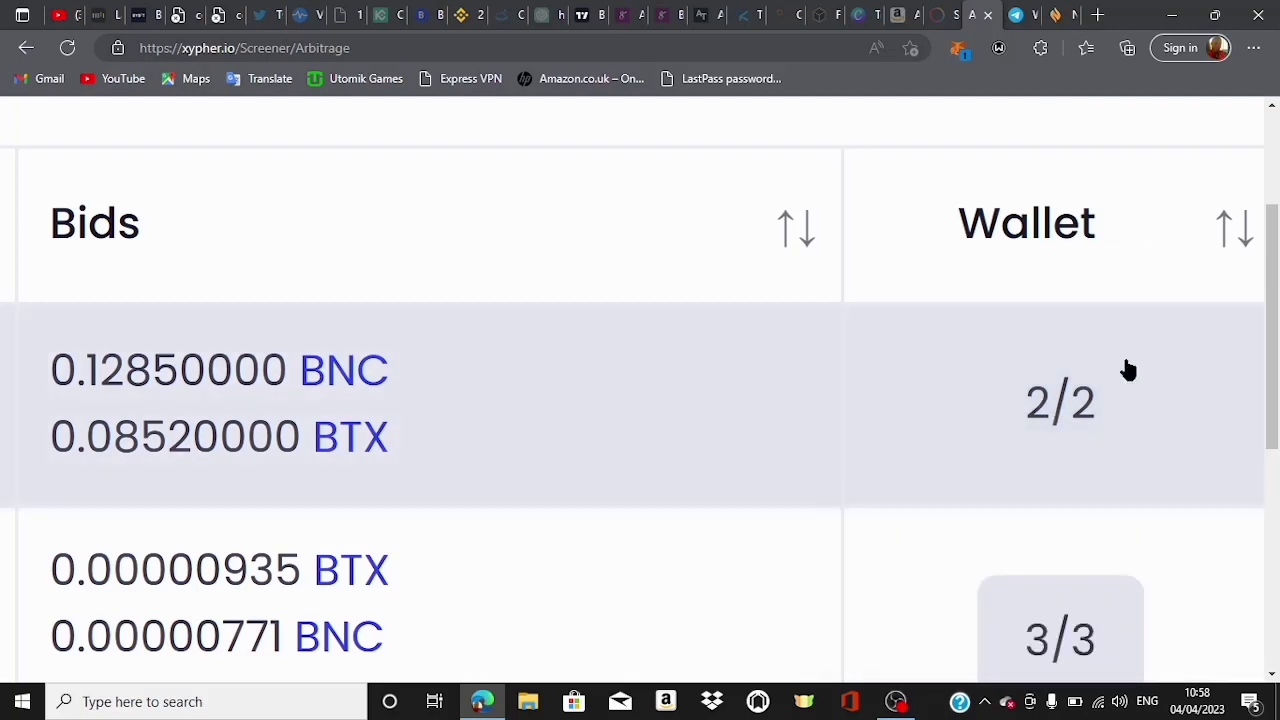
pyautogui.moveTo(1117, 383)
pyautogui.scroll(-2, 1120, 385)
pyautogui.scroll(-3, 1120, 383)
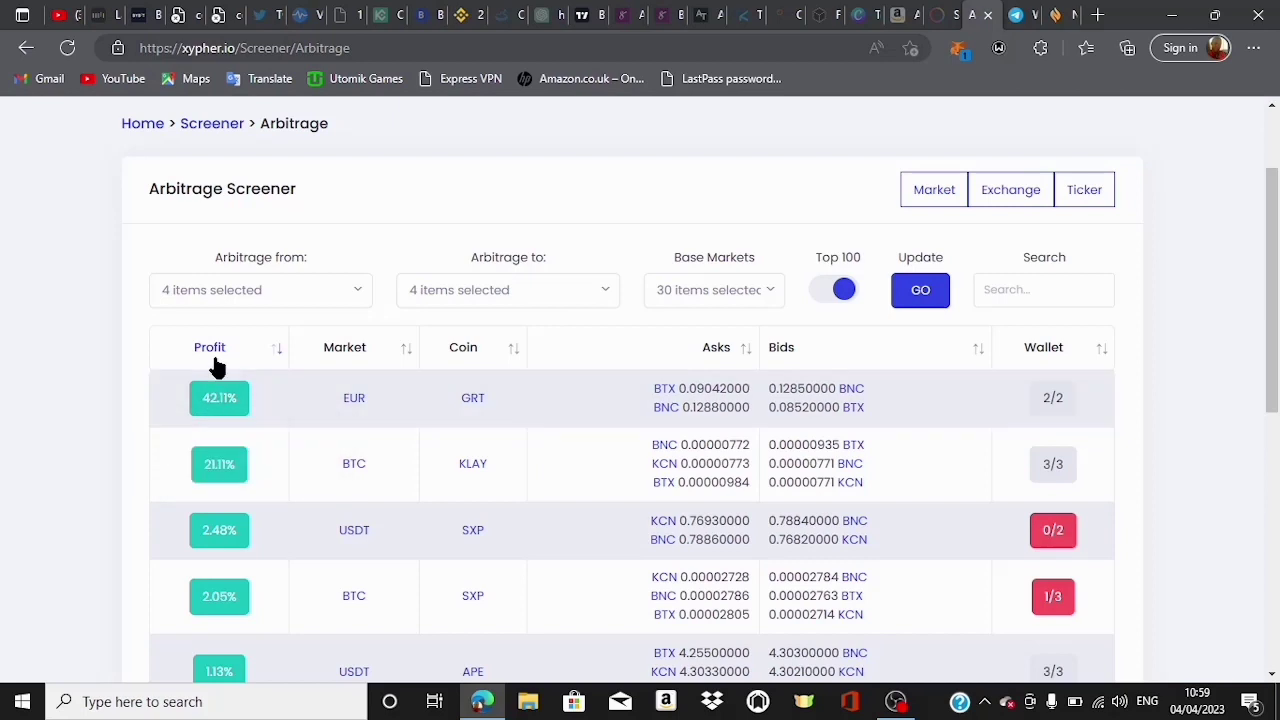
pyautogui.moveTo(227, 413)
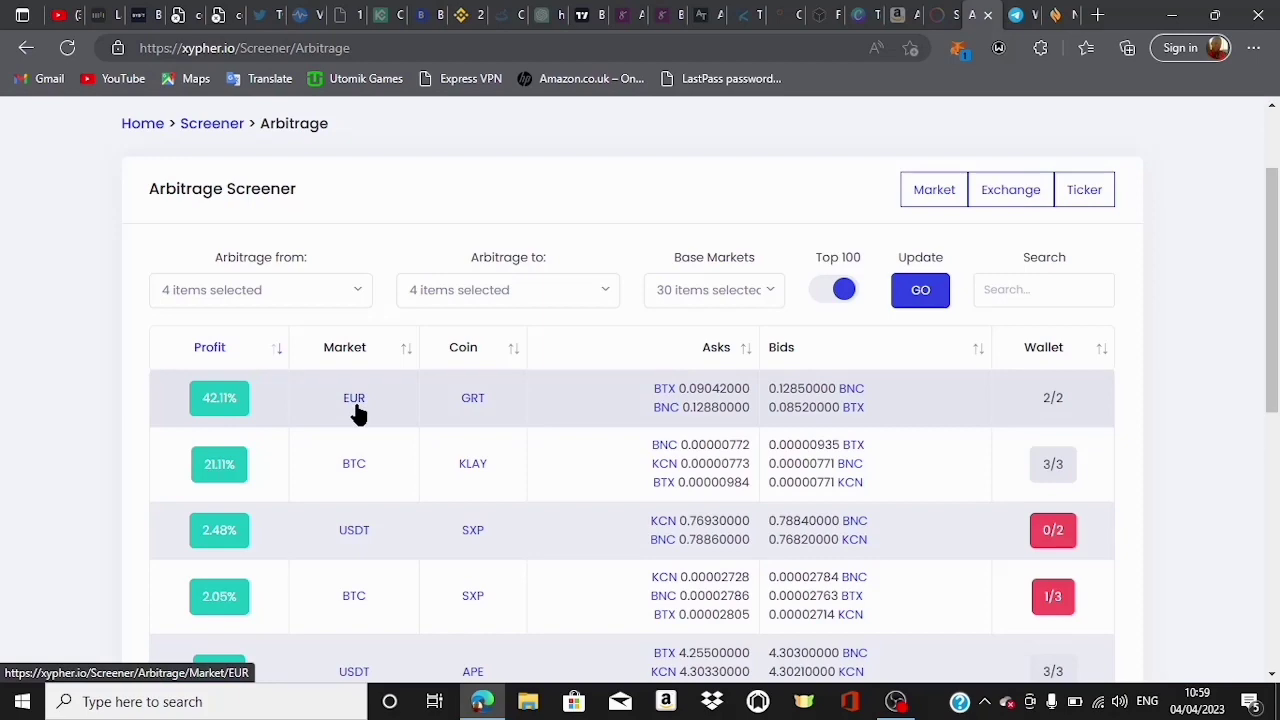
pyautogui.scroll(5, 358, 414)
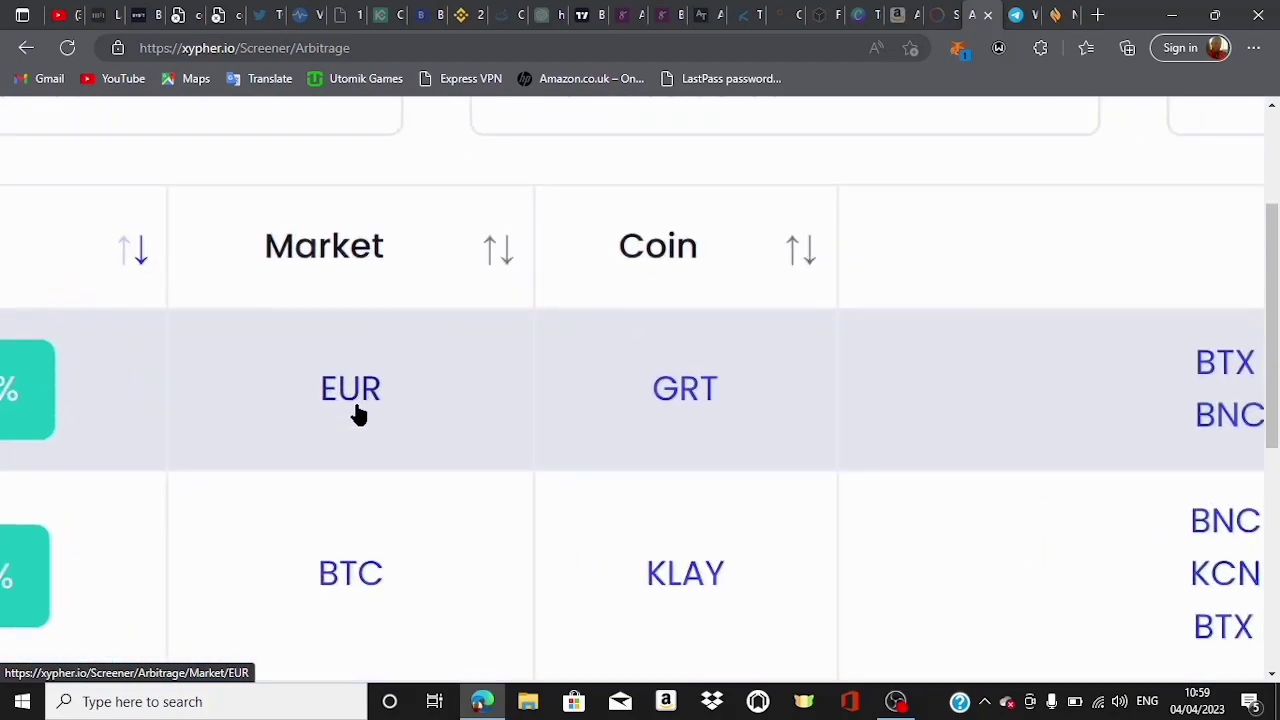
pyautogui.scroll(-5, 358, 414)
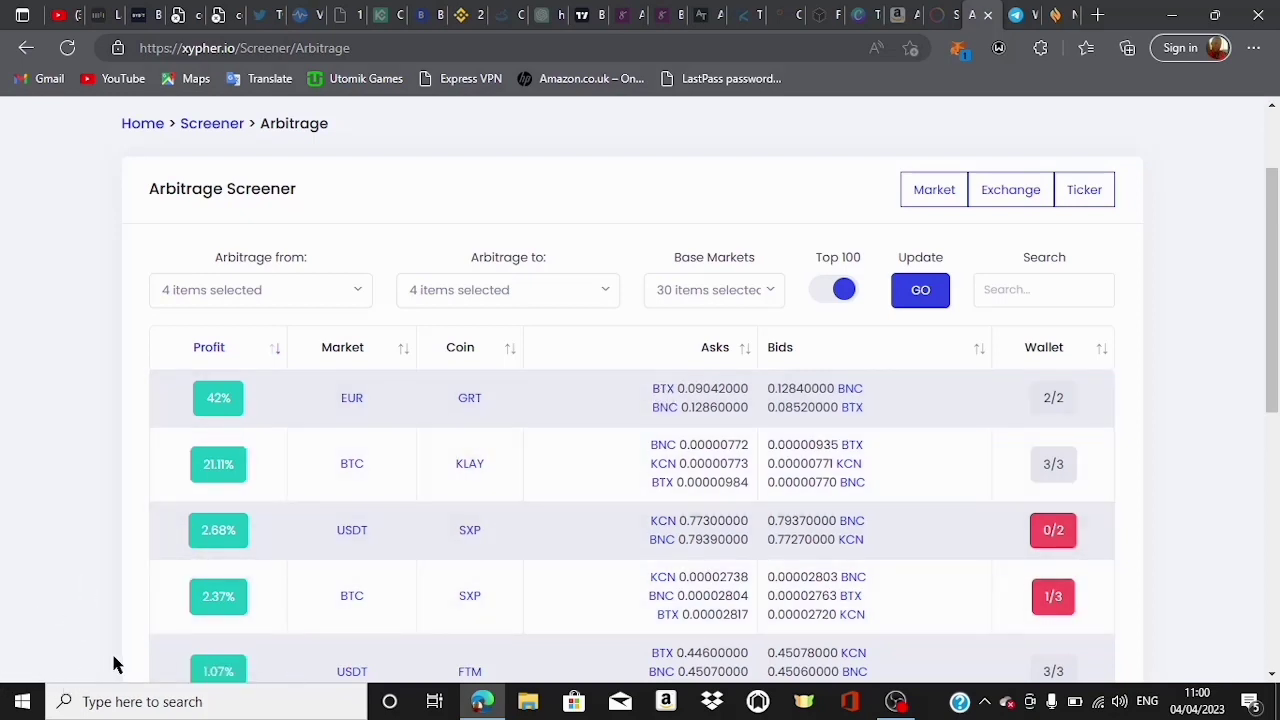
pyautogui.scroll(3, 42, 683)
pyautogui.scroll(-3, 42, 683)
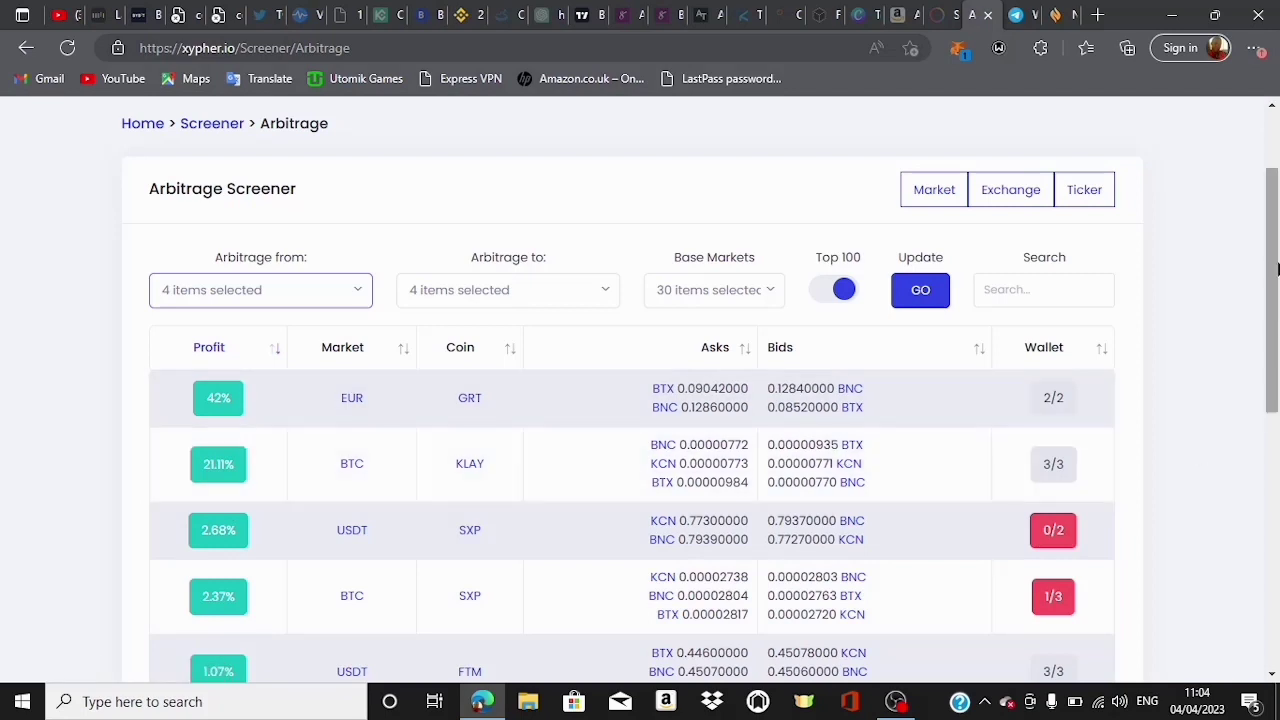
pyautogui.moveTo(1274, 275); pyautogui.dragTo(1276, 357)
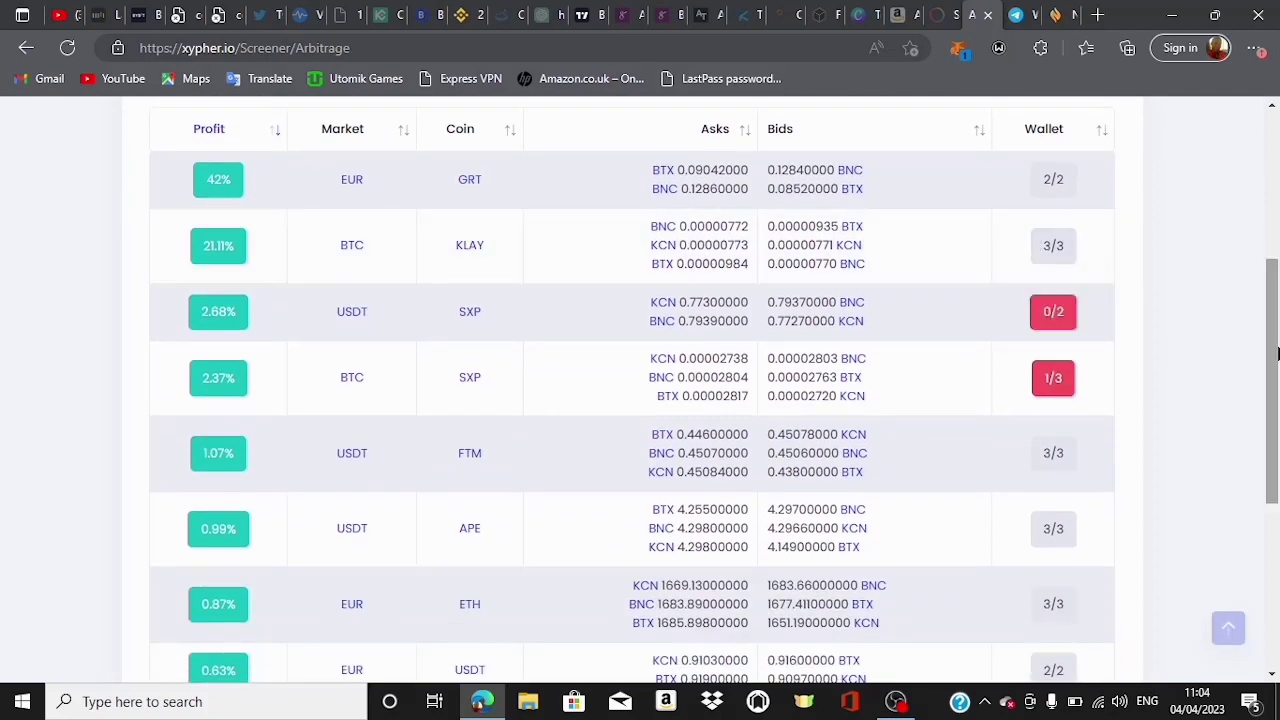
pyautogui.scroll(2, 1276, 357)
pyautogui.scroll(-1, 220, 249)
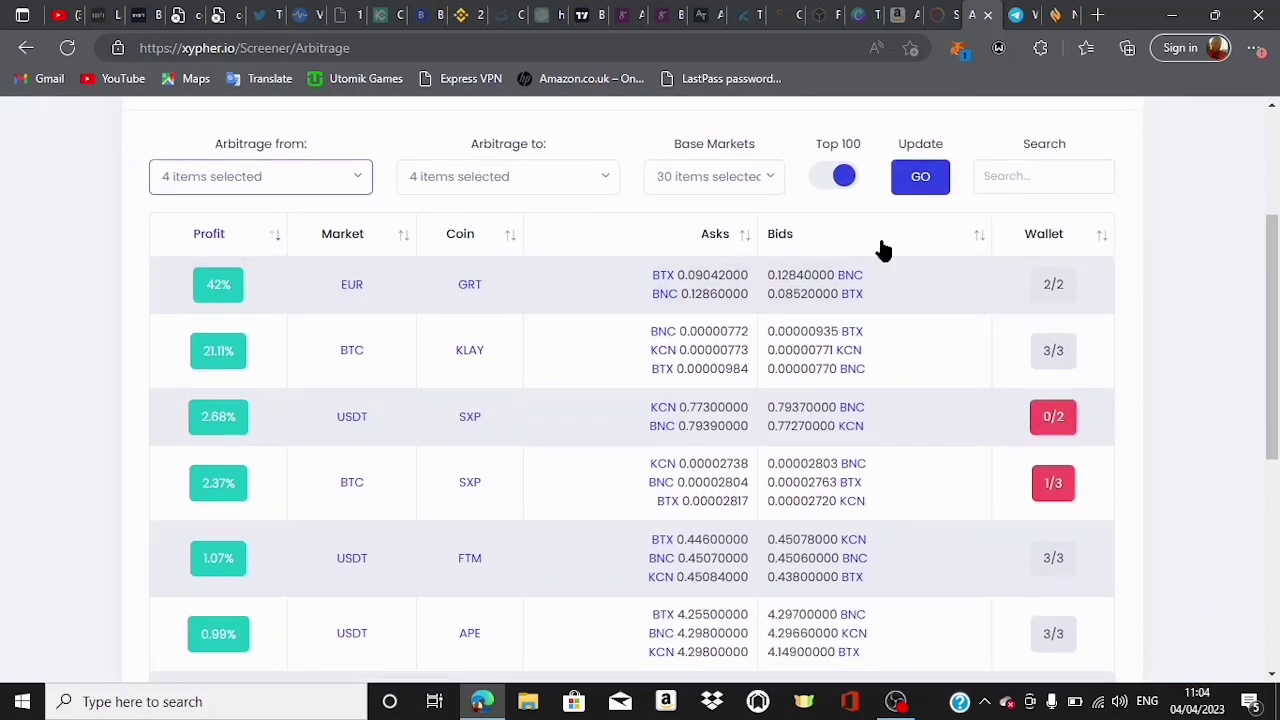
pyautogui.moveTo(1276, 290); pyautogui.dragTo(1276, 305)
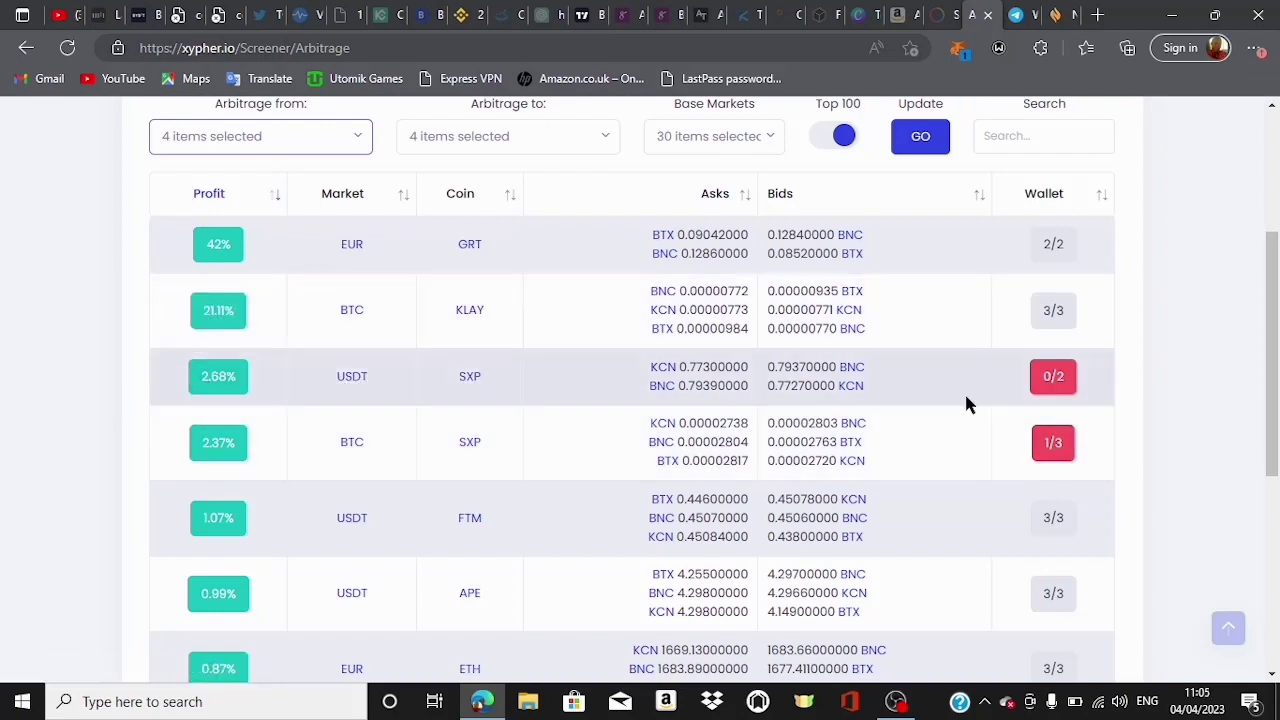
pyautogui.moveTo(1060, 385)
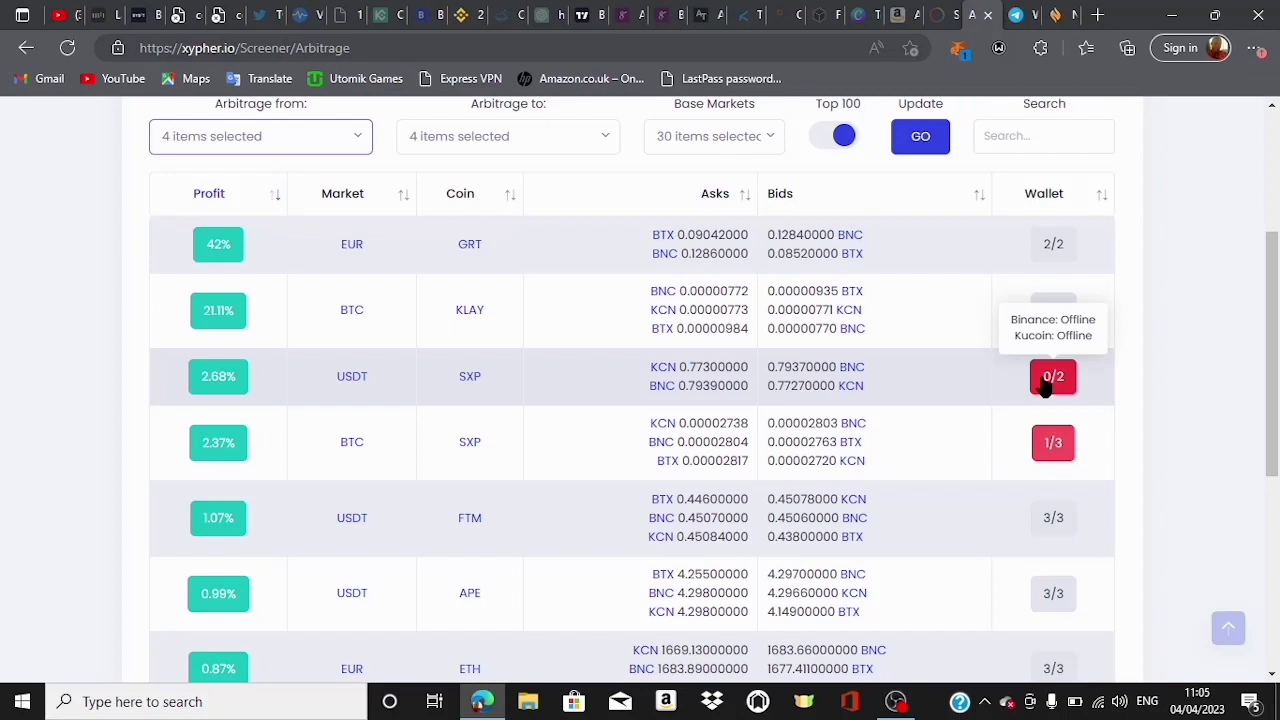
pyautogui.moveTo(1062, 456)
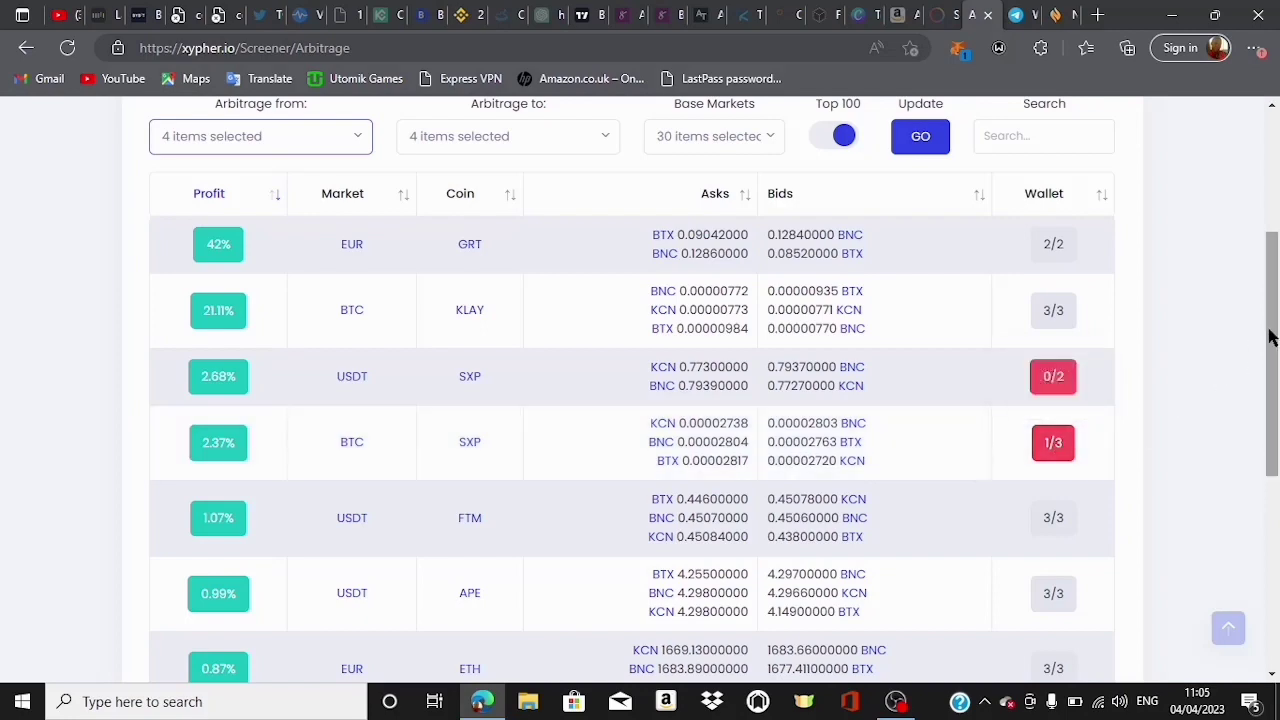
pyautogui.moveTo(1269, 331); pyautogui.dragTo(1276, 237)
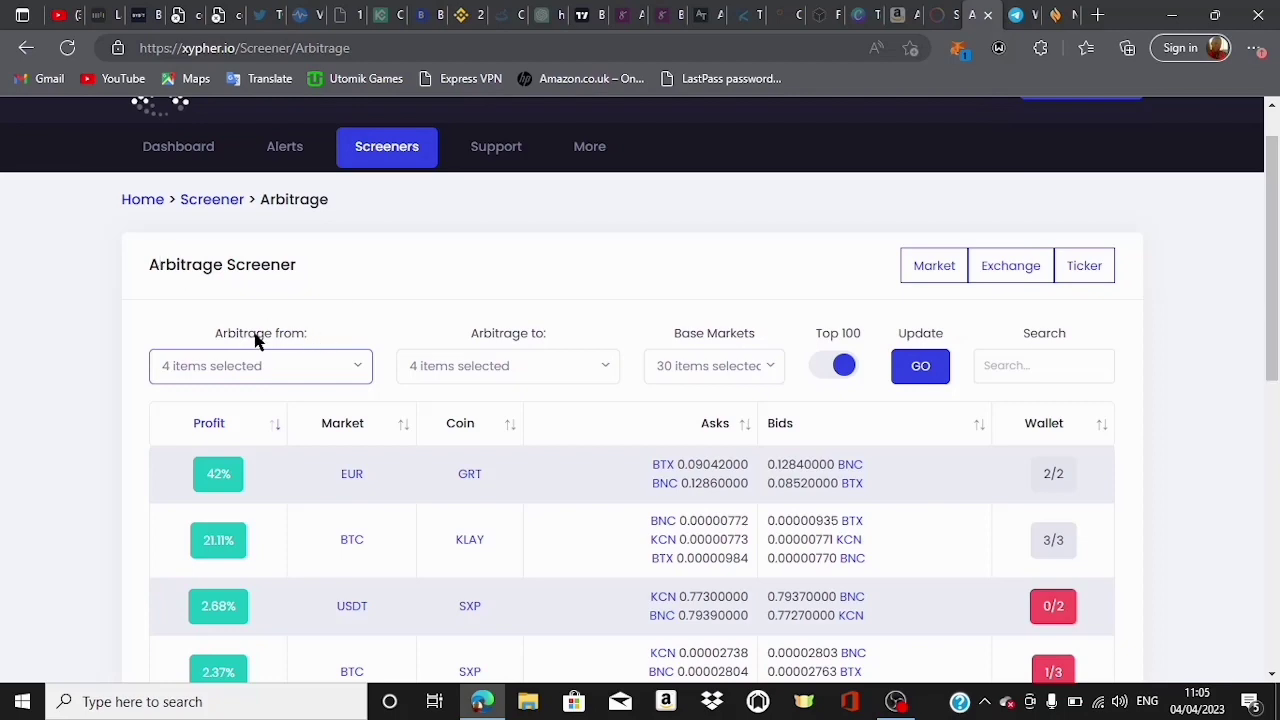
# Look over the Arbitrage from and Arbitrage to exchange lists and refresh the results.
pyautogui.scroll(3, 253, 340)
pyautogui.scroll(-3, 253, 340)
pyautogui.scroll(5, 535, 340)
pyautogui.scroll(-5, 535, 340)
pyautogui.click(352, 370)
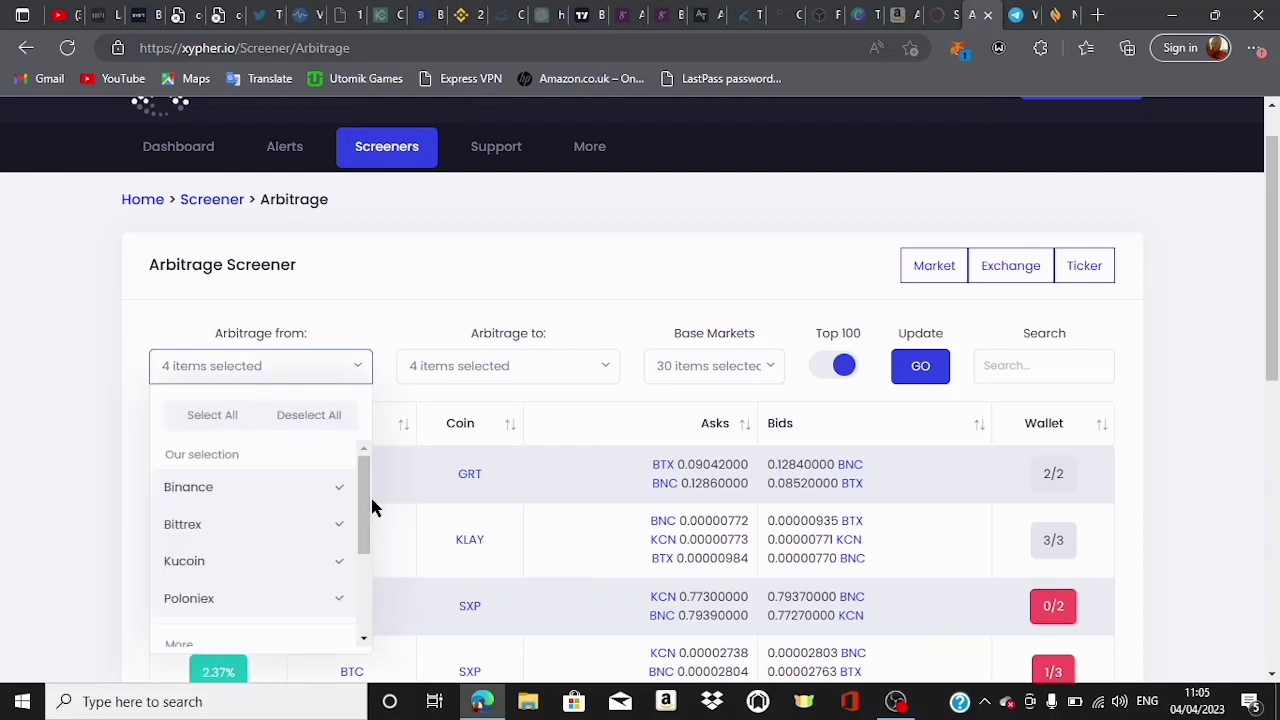
pyautogui.moveTo(367, 508); pyautogui.dragTo(370, 566)
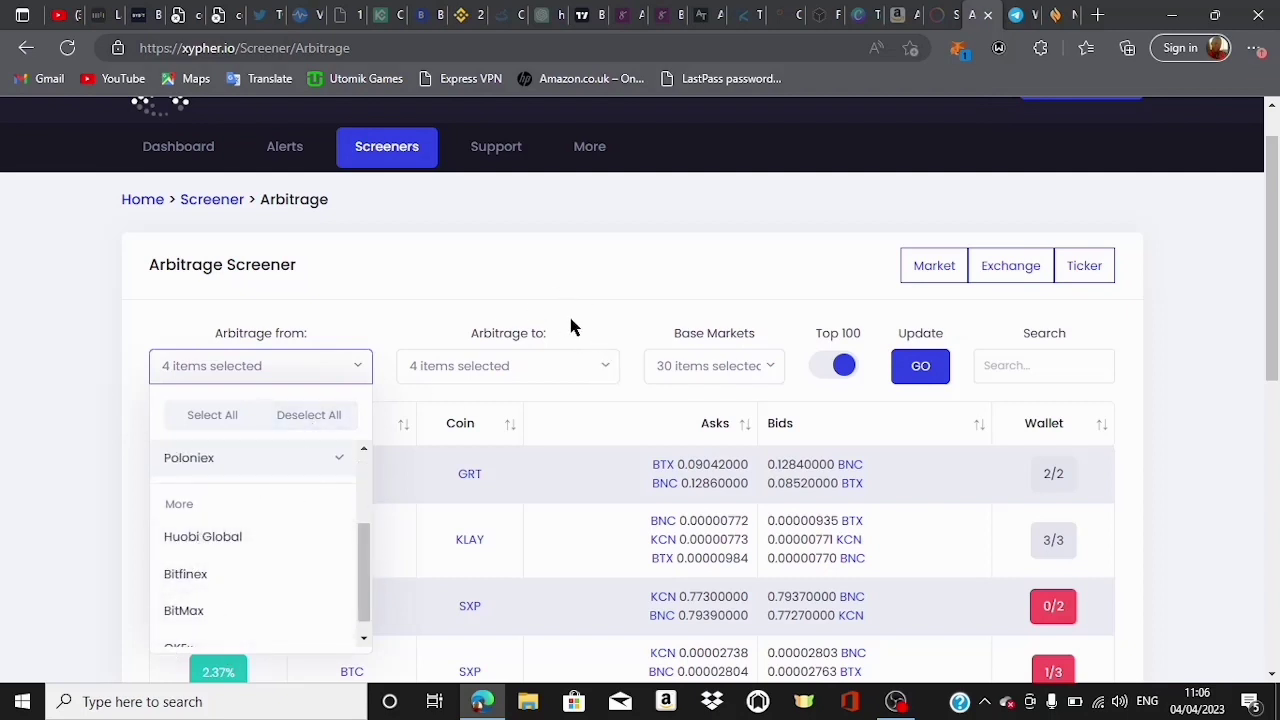
pyautogui.click(605, 367)
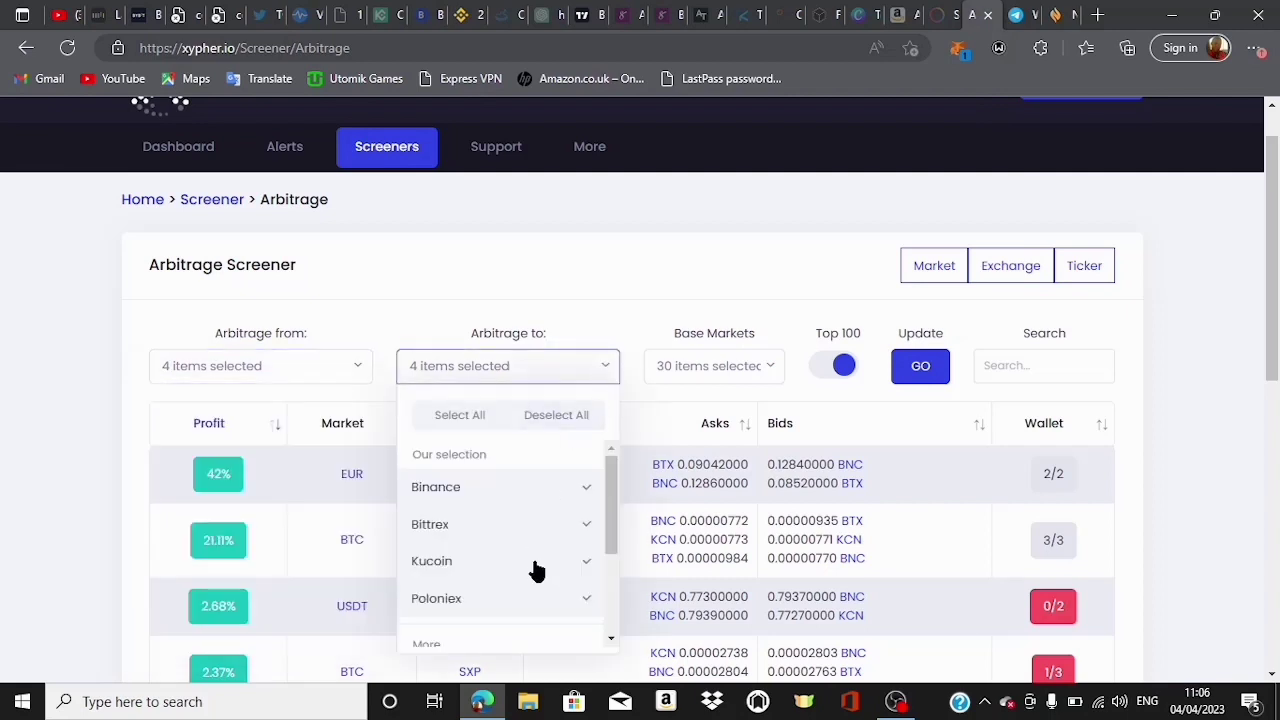
pyautogui.click(620, 281)
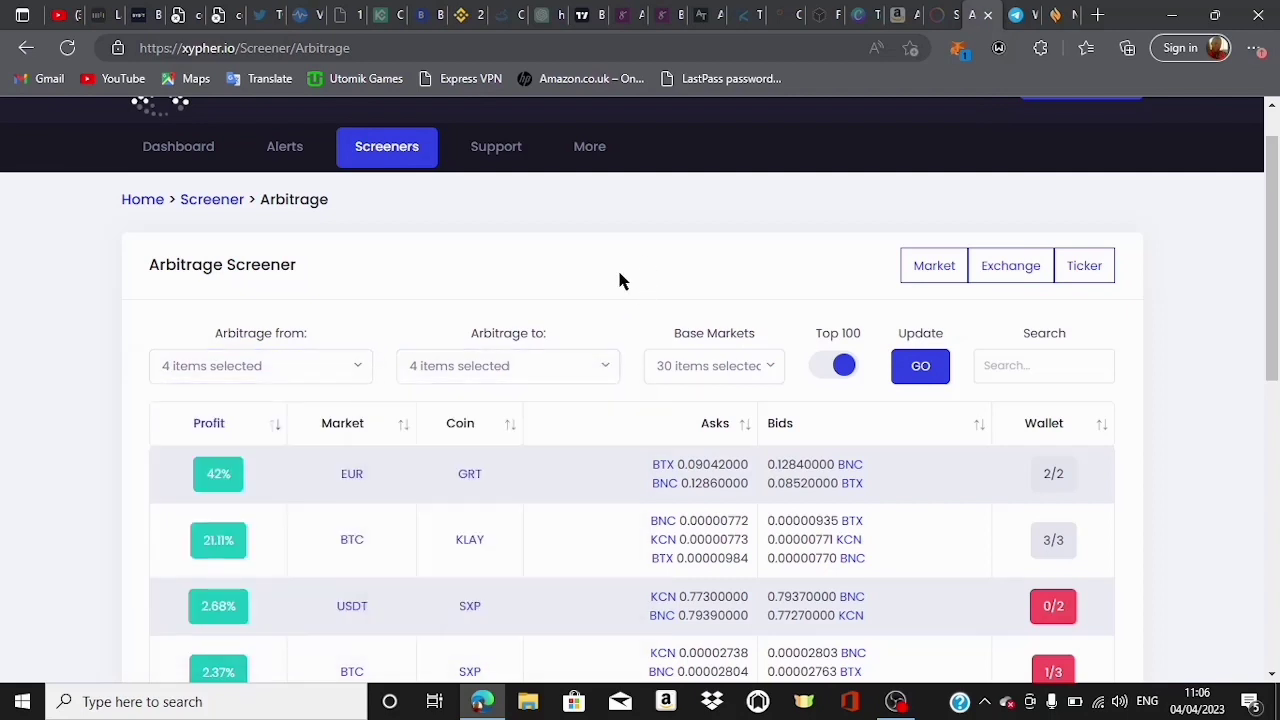
pyautogui.click(927, 376)
# Add Huobi Global to Arbitrage from and Bitfinex to Arbitrage to, then rerun the screener.
pyautogui.click(363, 374)
pyautogui.scroll(-2, 363, 513)
pyautogui.click(240, 571)
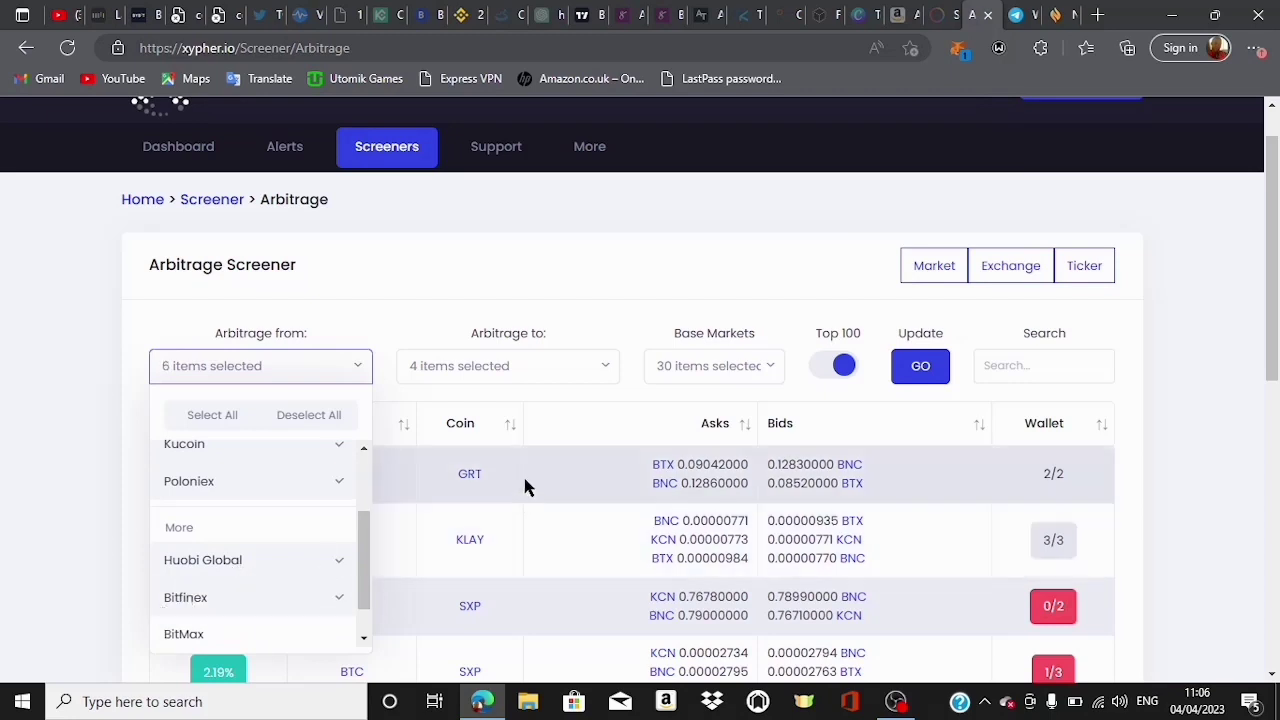
pyautogui.click(603, 372)
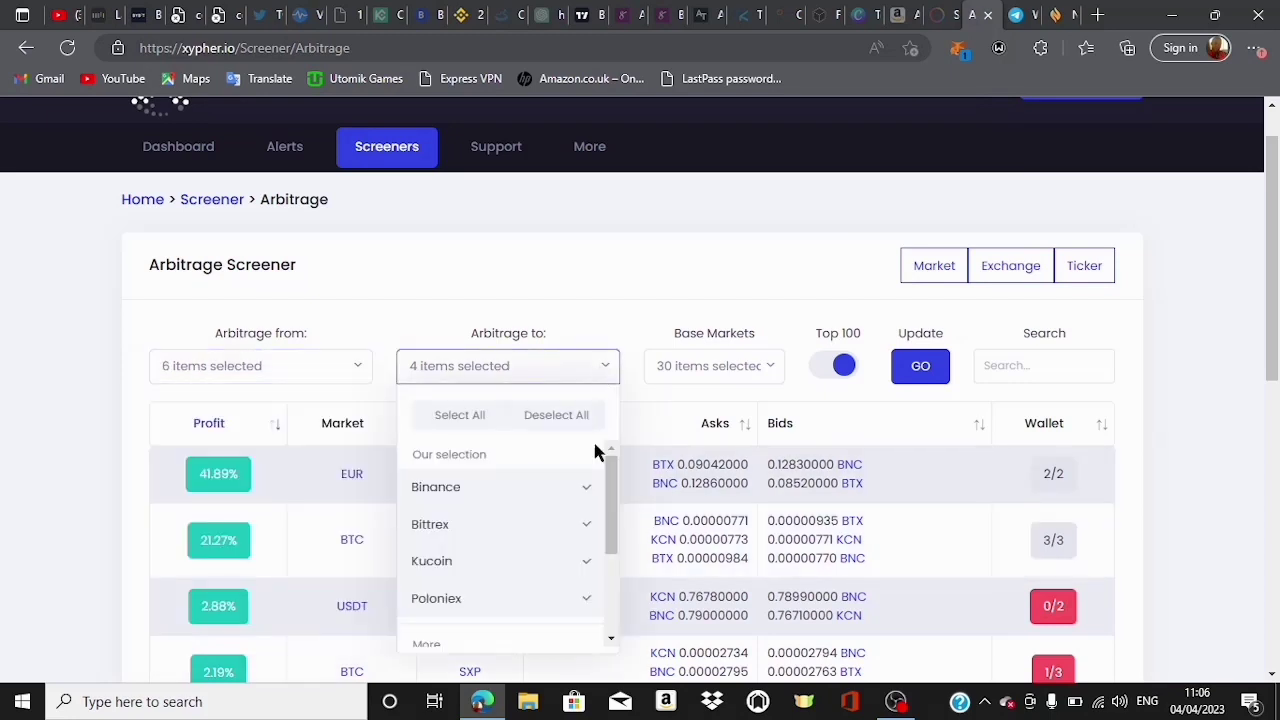
pyautogui.moveTo(607, 488); pyautogui.dragTo(607, 551)
pyautogui.click(443, 600)
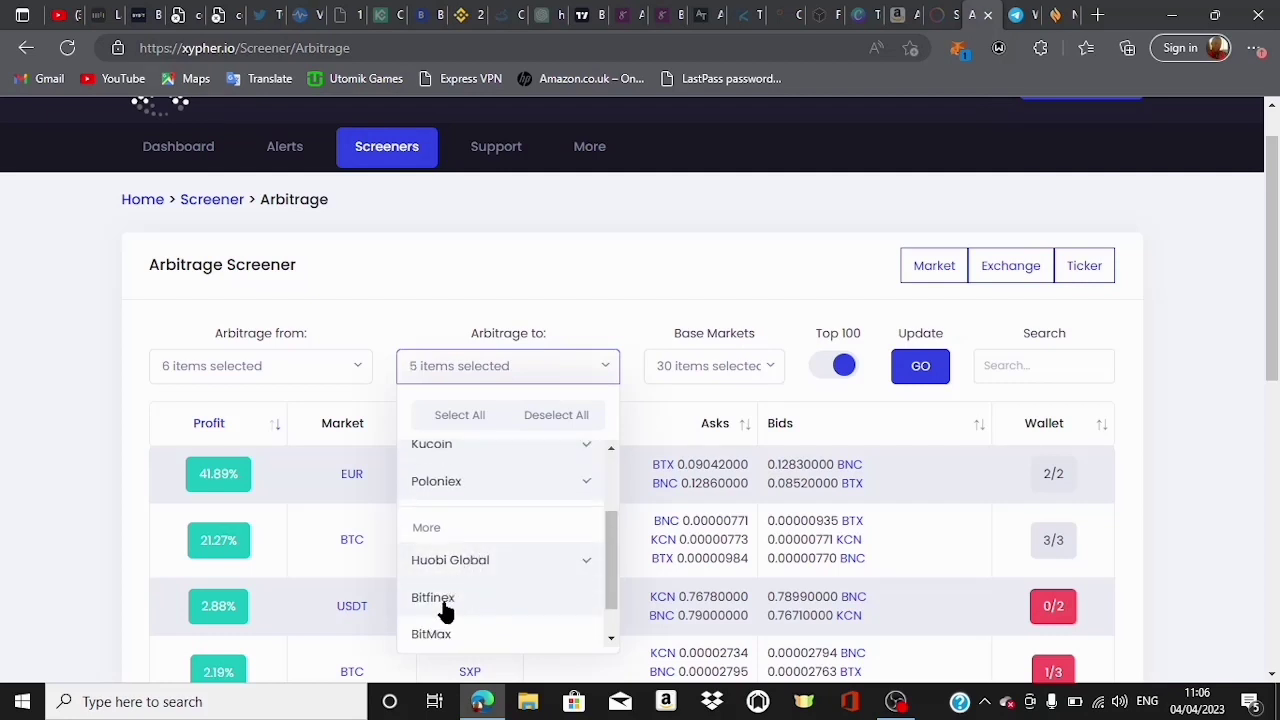
pyautogui.click(920, 368)
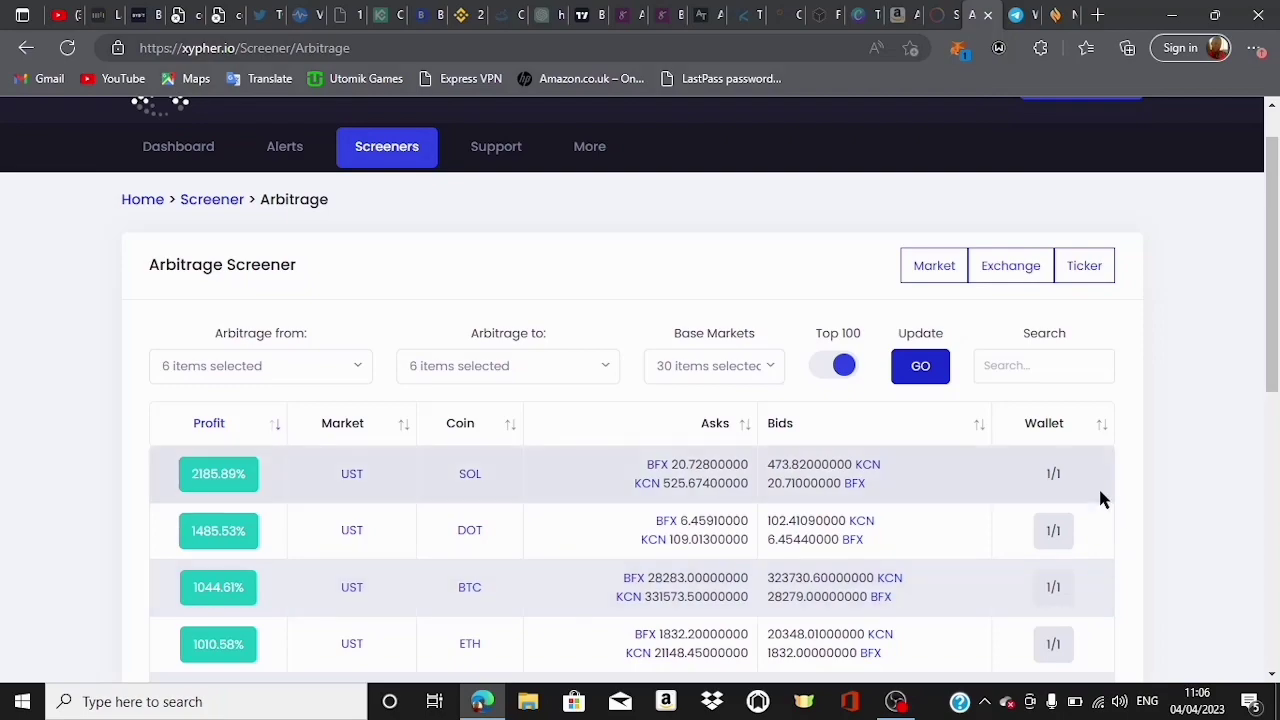
# Read the 2185.89% UST–SOL profit tooltip and review the six-exchange results table.
pyautogui.moveTo(1060, 488)
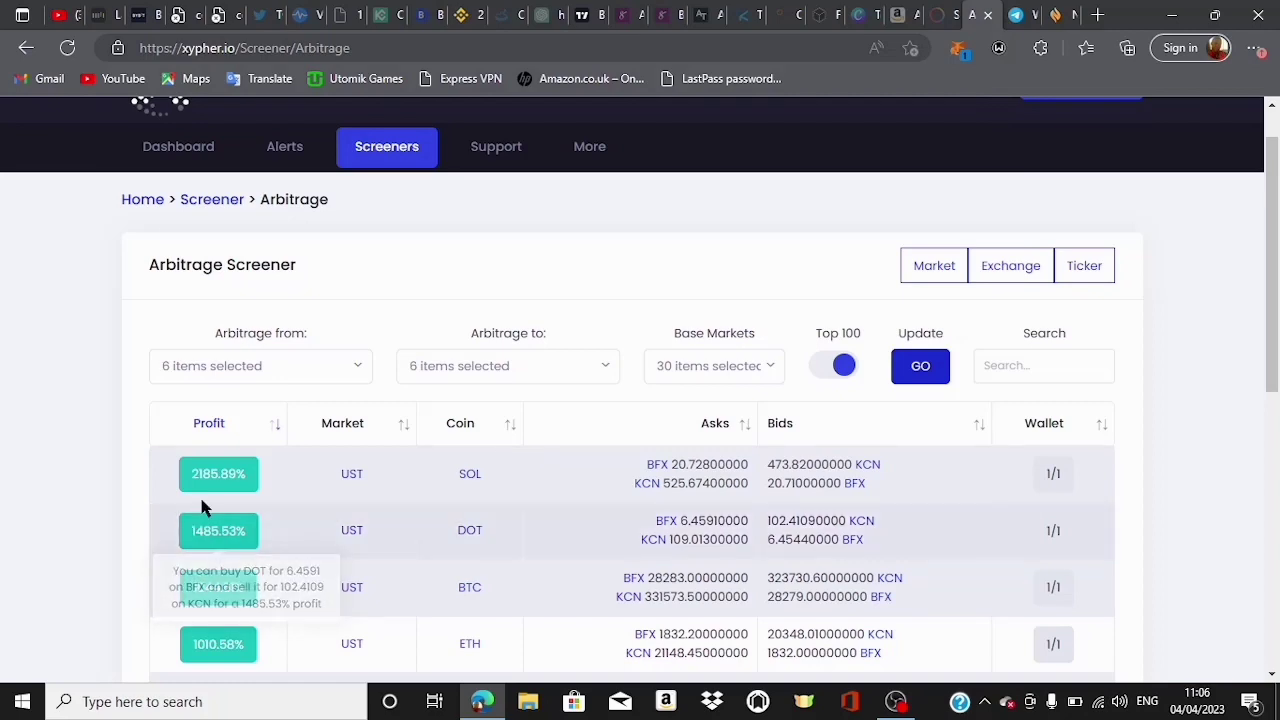
pyautogui.moveTo(212, 495)
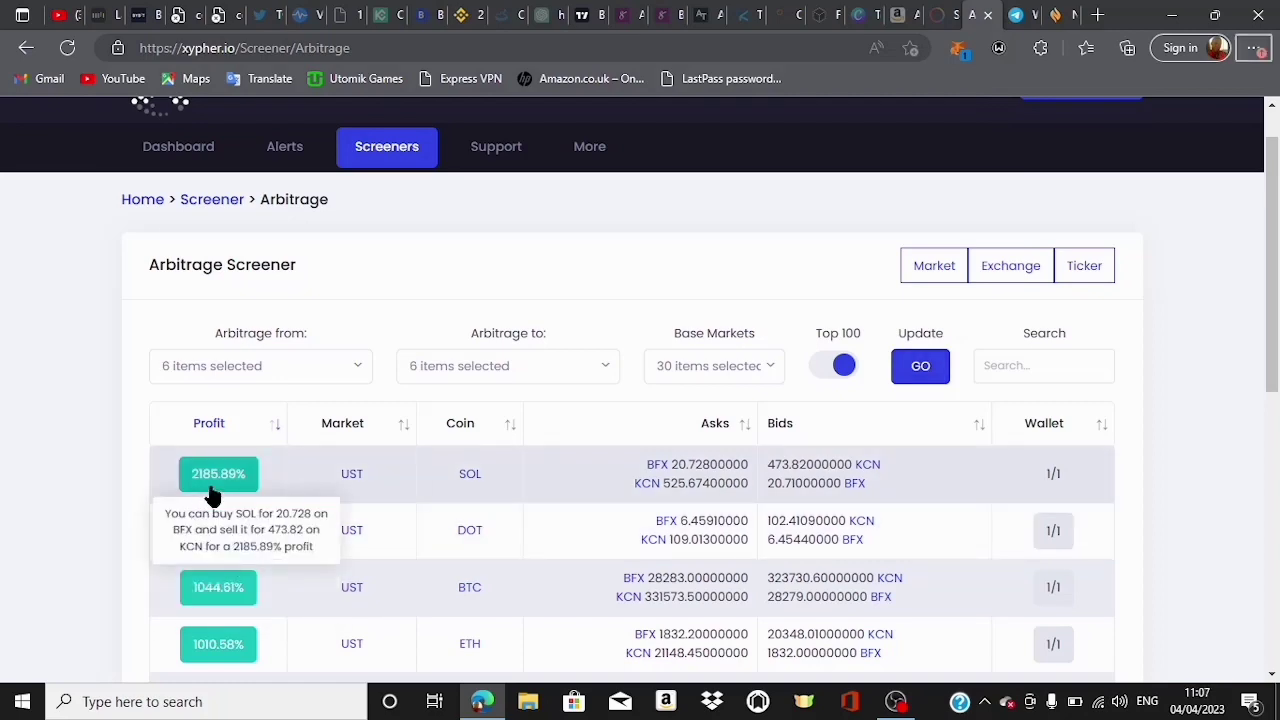
pyautogui.keyDown('ctrl'); pyautogui.scroll(5, 212, 495); pyautogui.keyUp('ctrl')
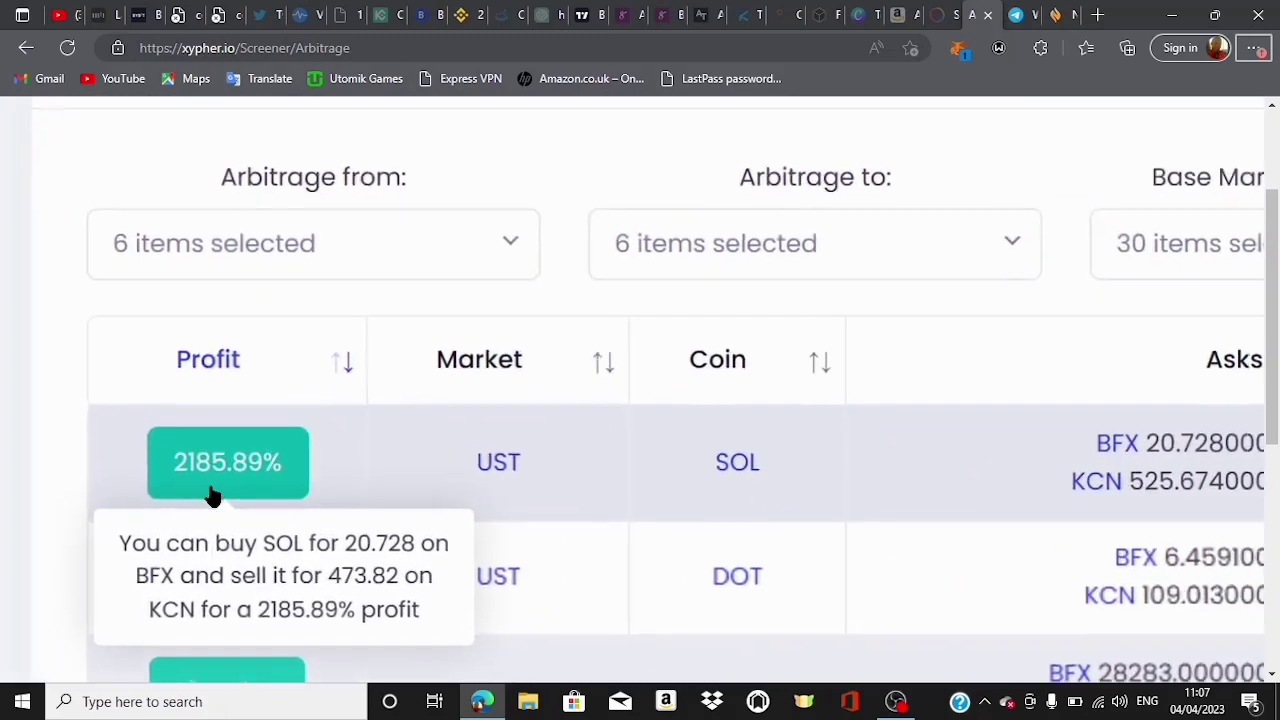
pyautogui.keyDown('ctrl'); pyautogui.scroll(1, 212, 495); pyautogui.keyUp('ctrl')
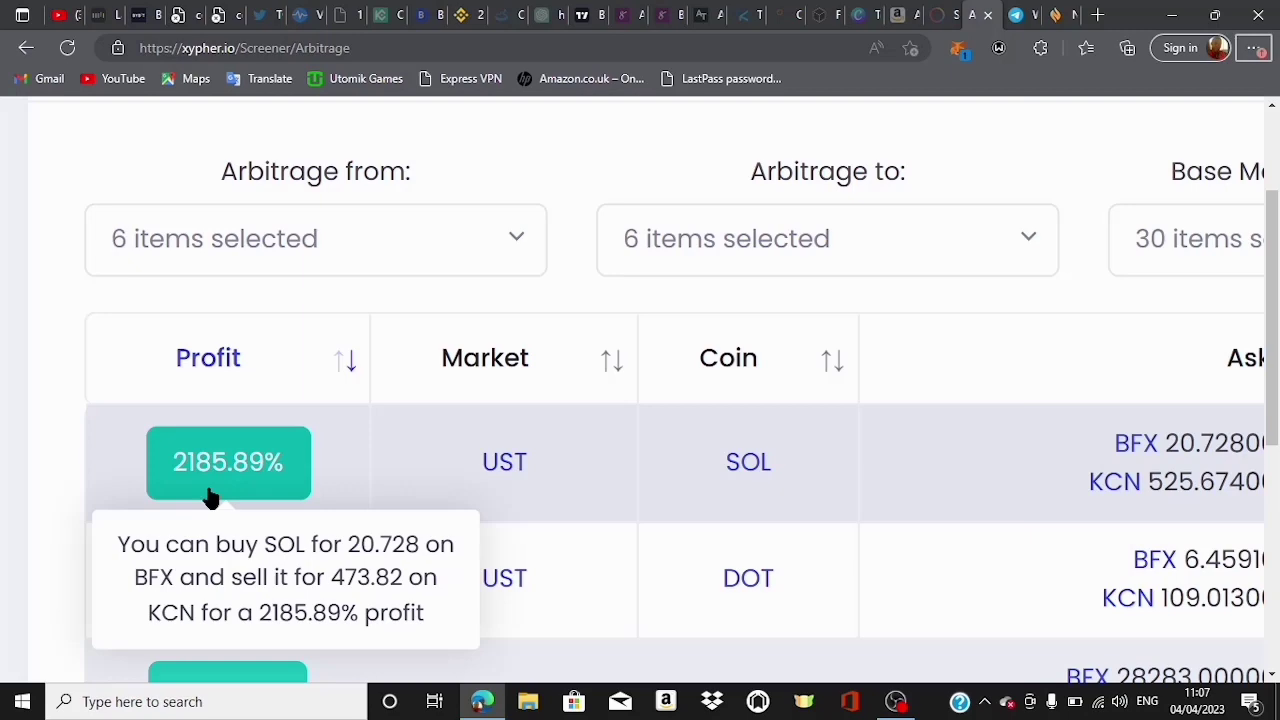
pyautogui.keyDown('ctrl'); pyautogui.scroll(-5, 210, 497); pyautogui.keyUp('ctrl')
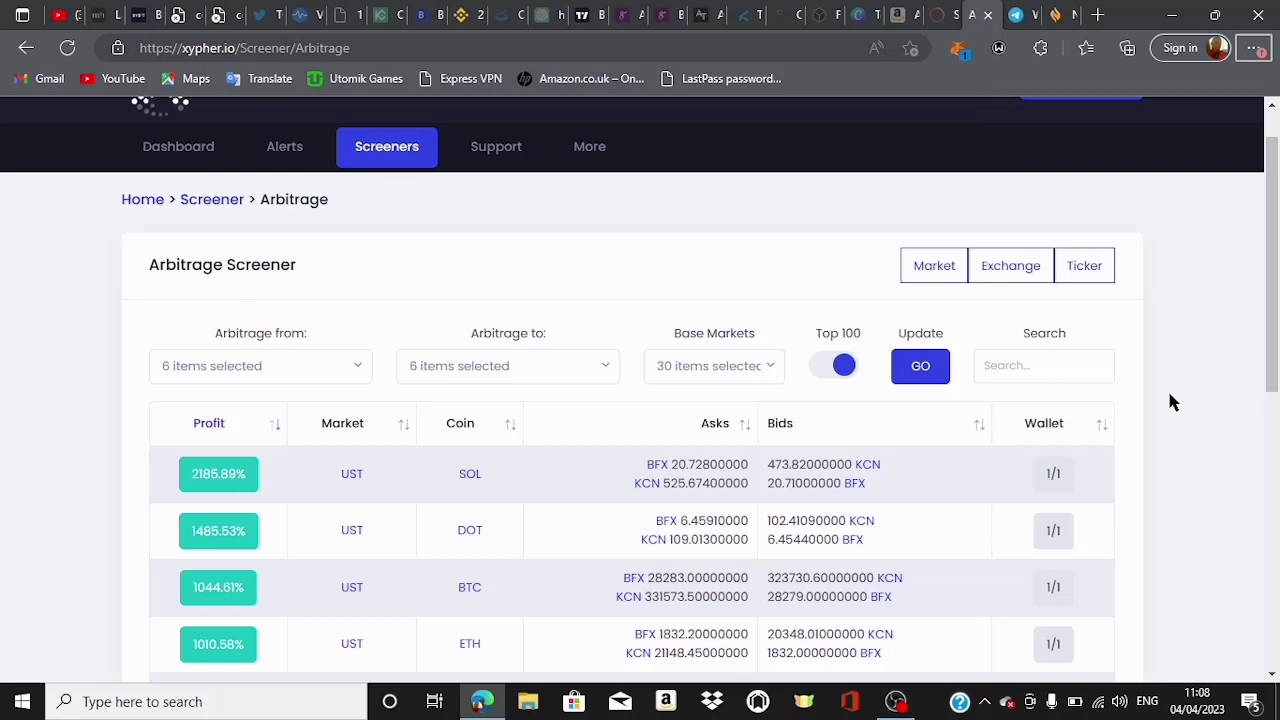
# Go to the Xypher Dashboard's Alerts section, then bring up the Whale Sniper Telegram channel.
pyautogui.click(176, 150)
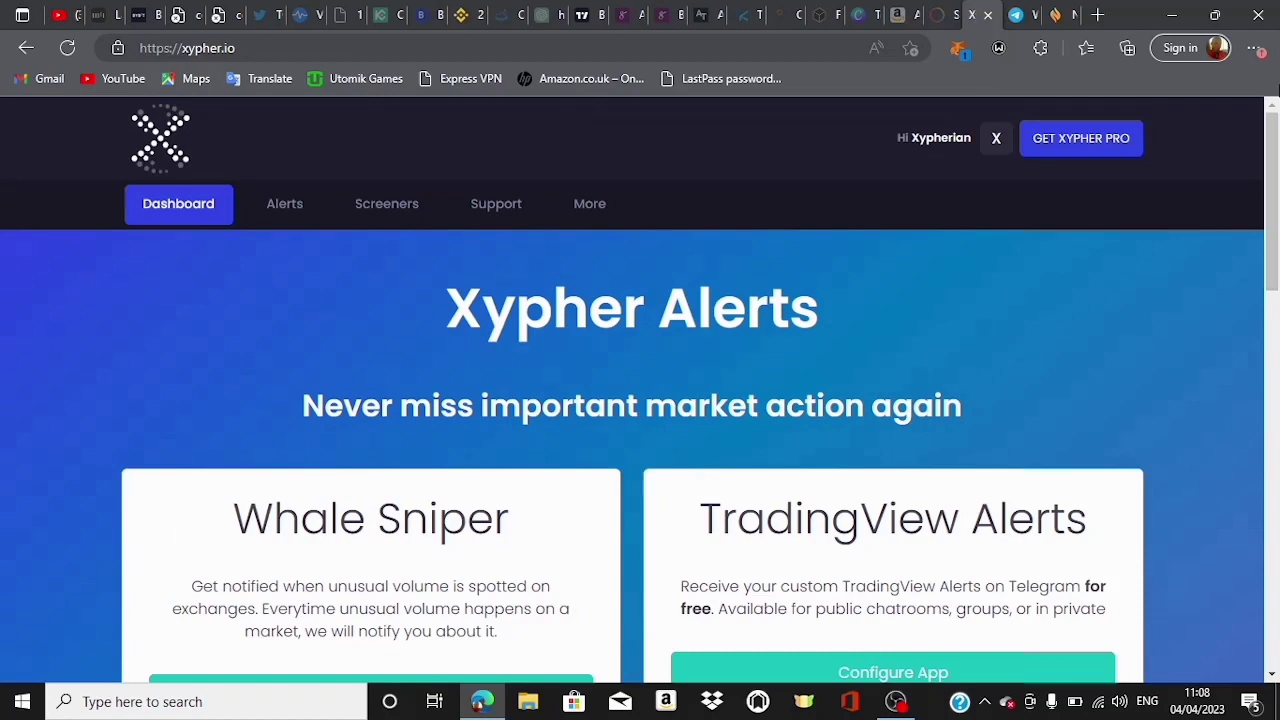
pyautogui.moveTo(1271, 157); pyautogui.dragTo(1277, 225)
pyautogui.click(1018, 15)
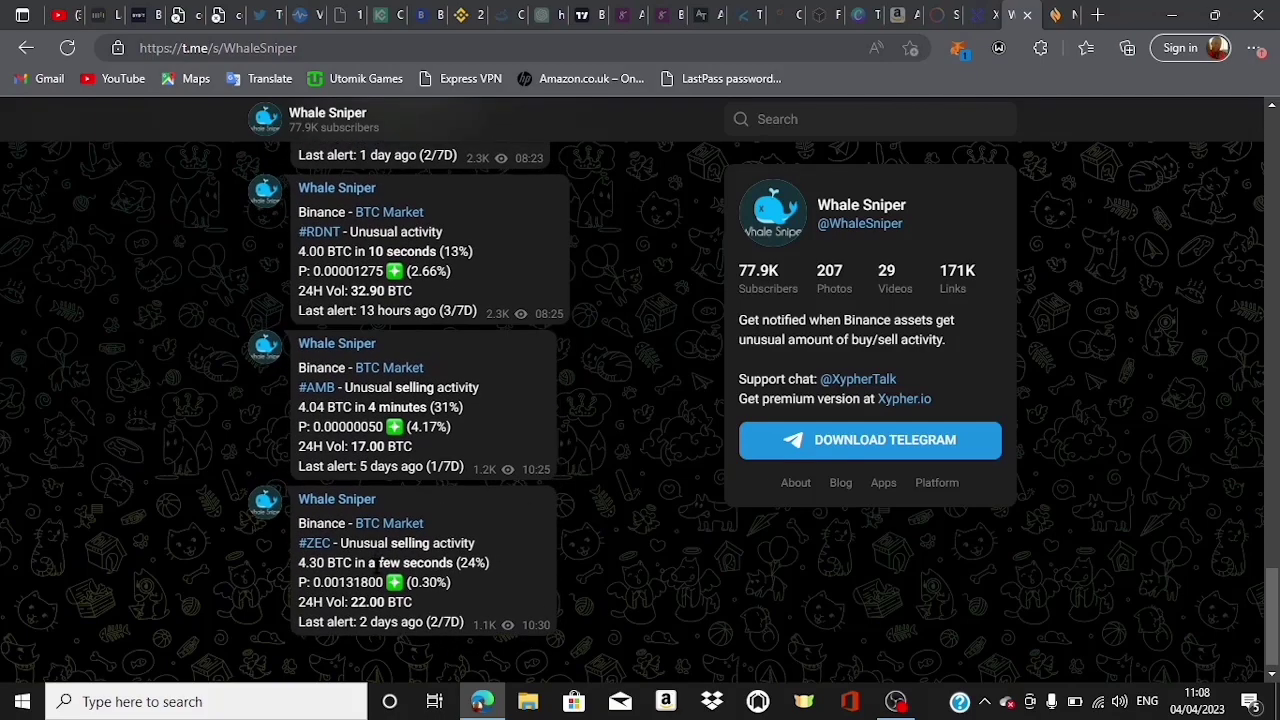
# Review the Whale Sniper RDNT, AMB and ZEC alerts, then return to xypher.io.
pyautogui.scroll(5, 370, 568)
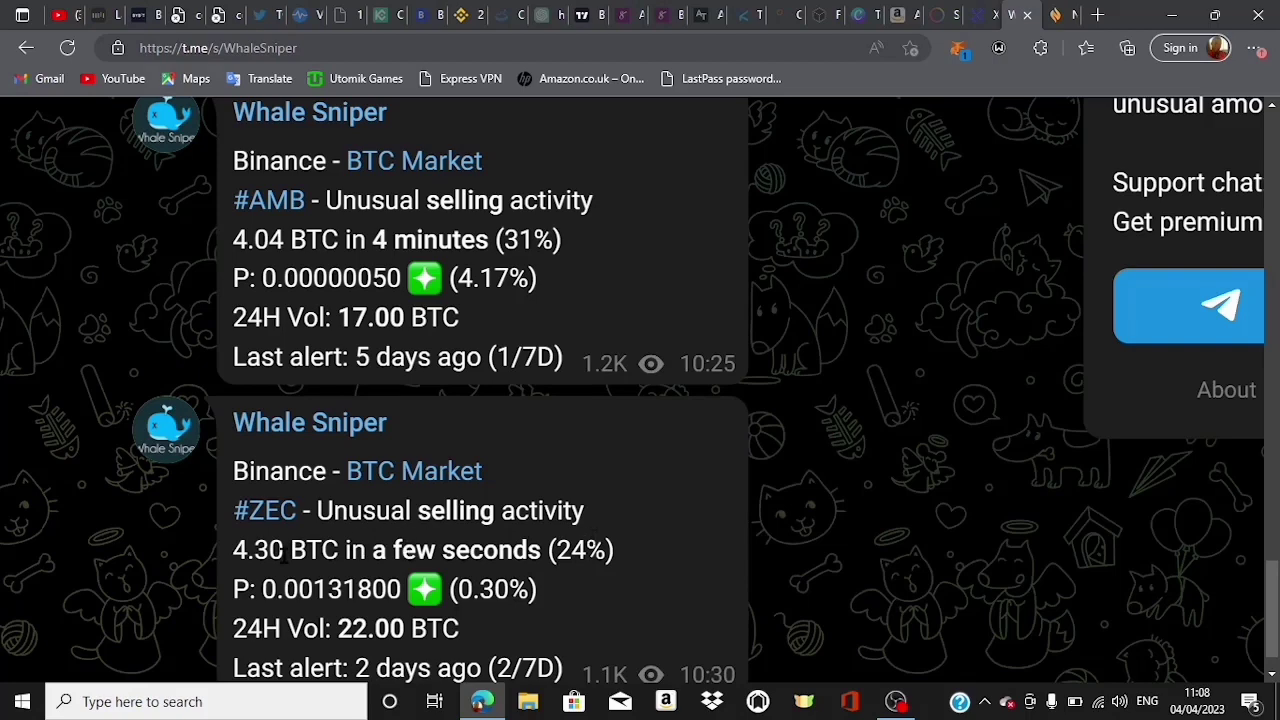
pyautogui.scroll(-4, 496, 566)
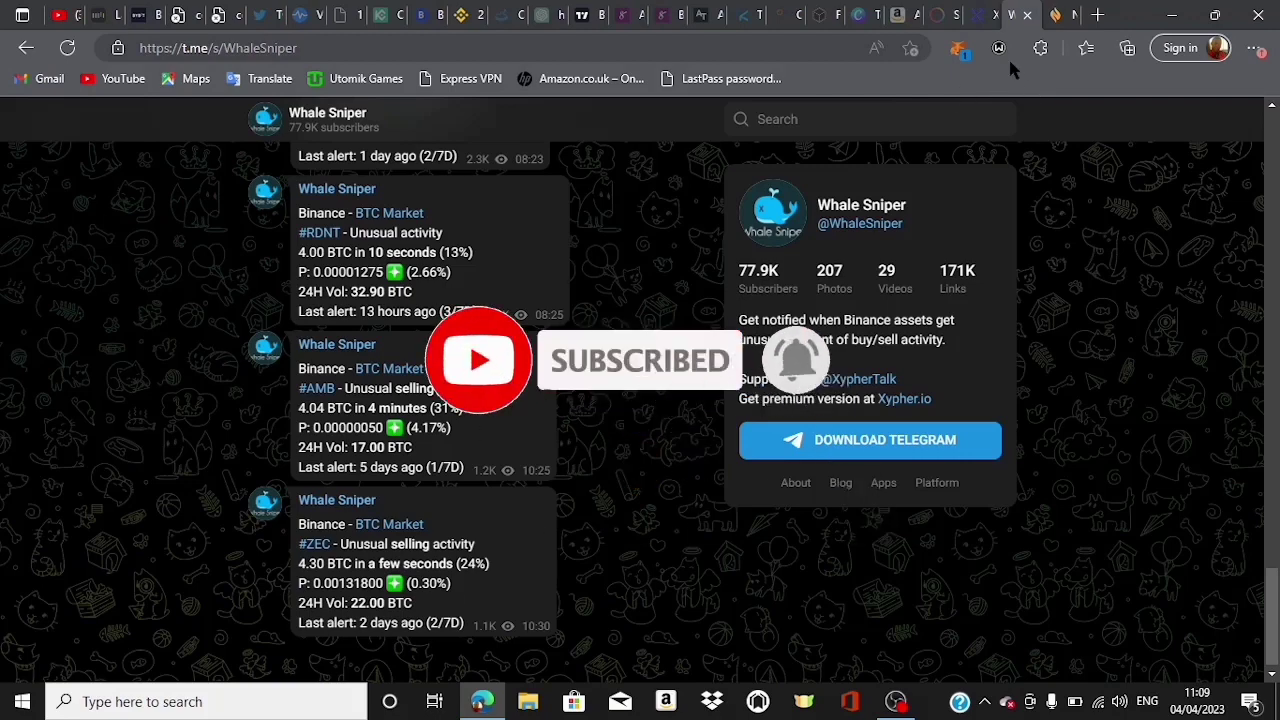
pyautogui.click(994, 12)
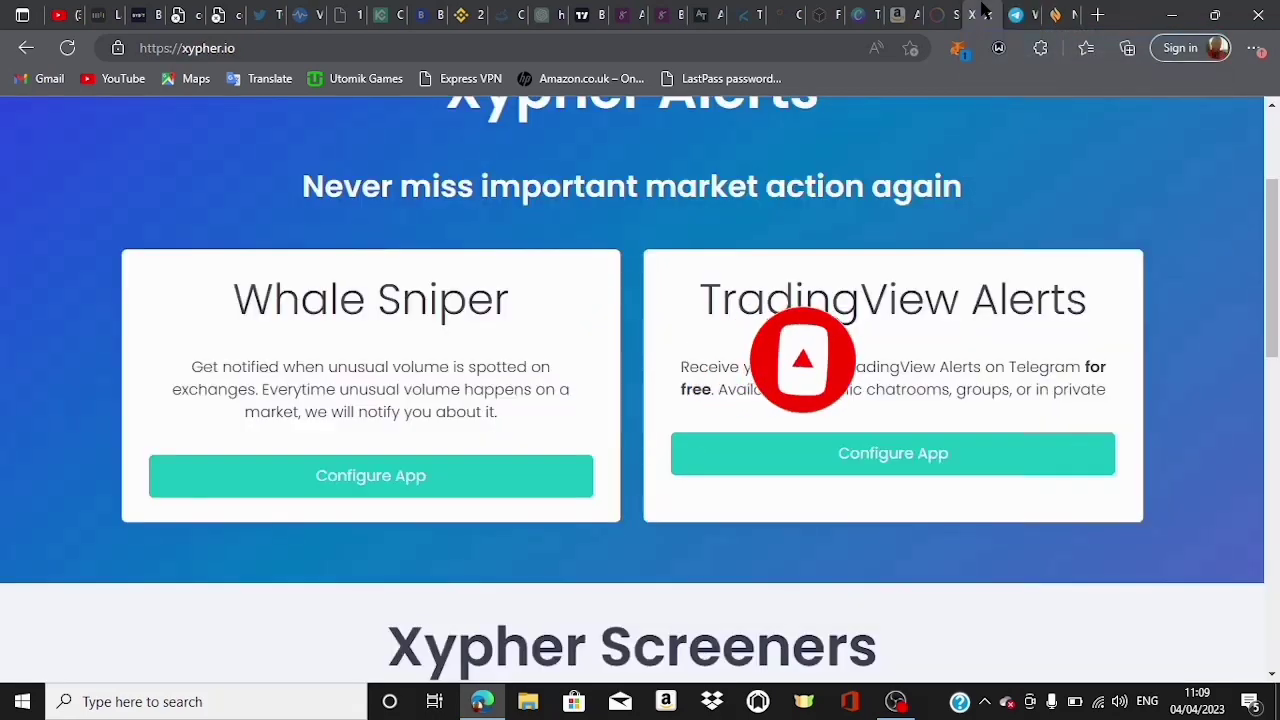